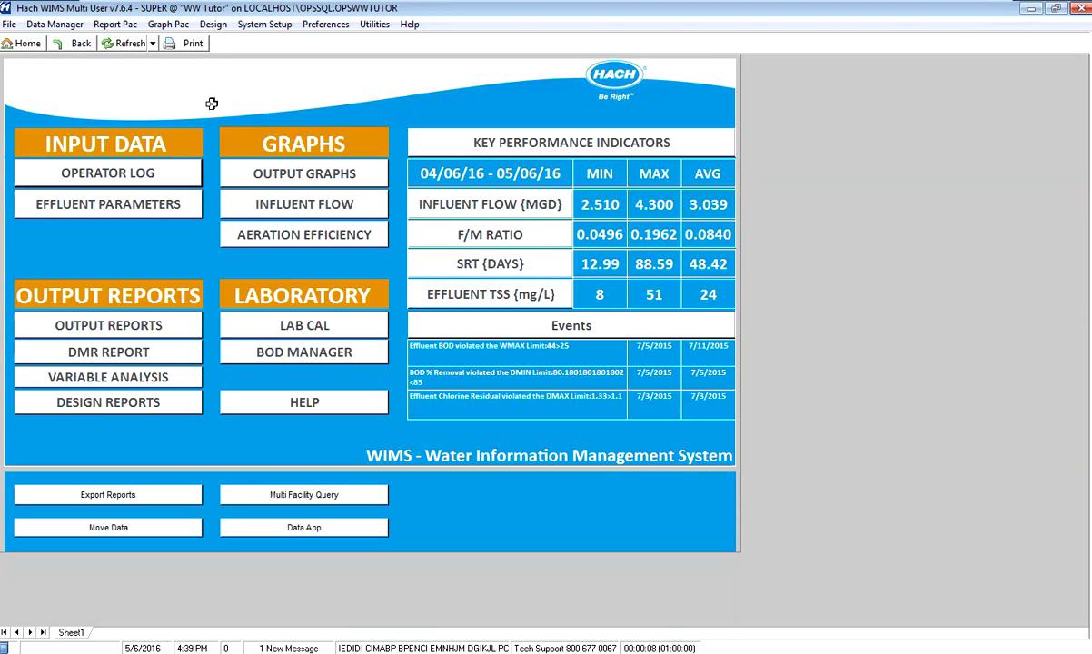
Search the Data Entry Forms for 'Npde' and open the NPDES Review Form
click(57, 27)
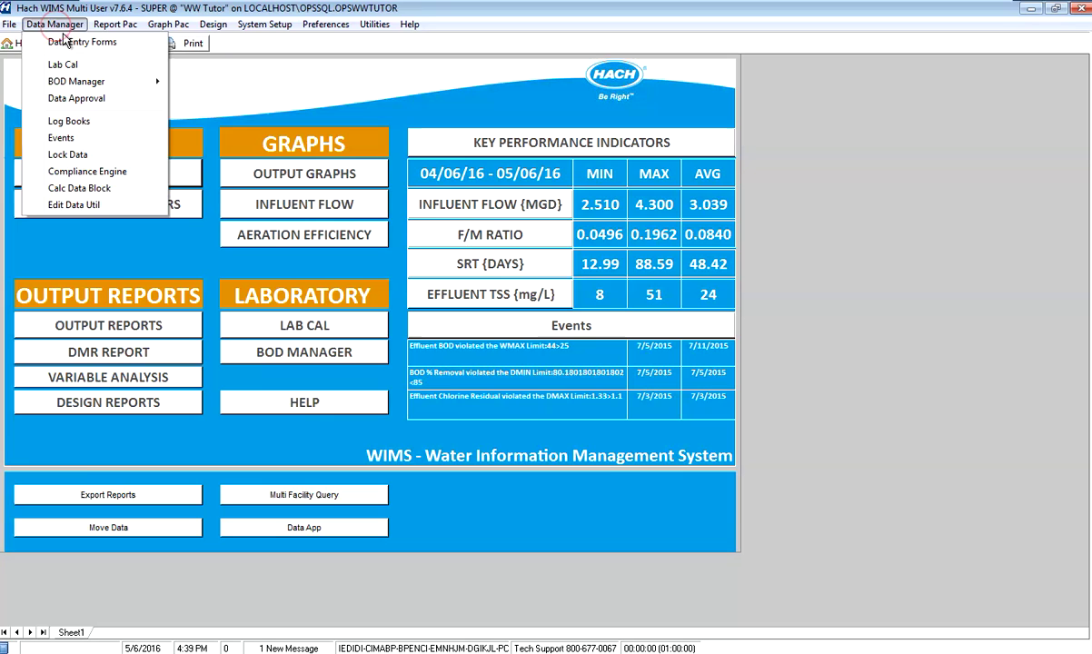
click(64, 42)
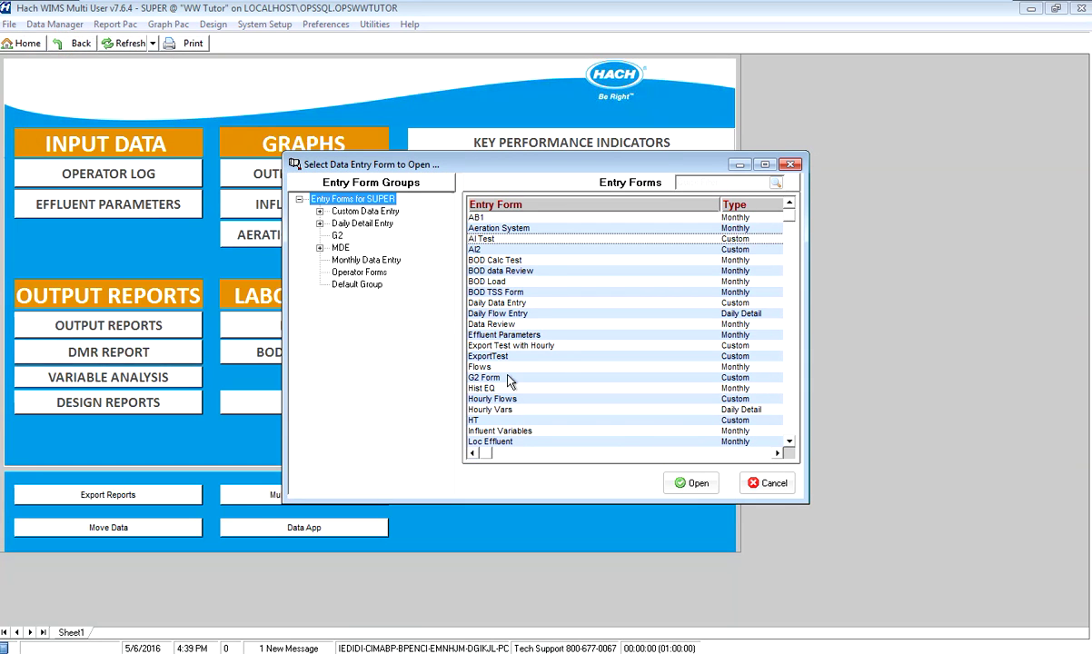
scroll(507, 382, down, 2)
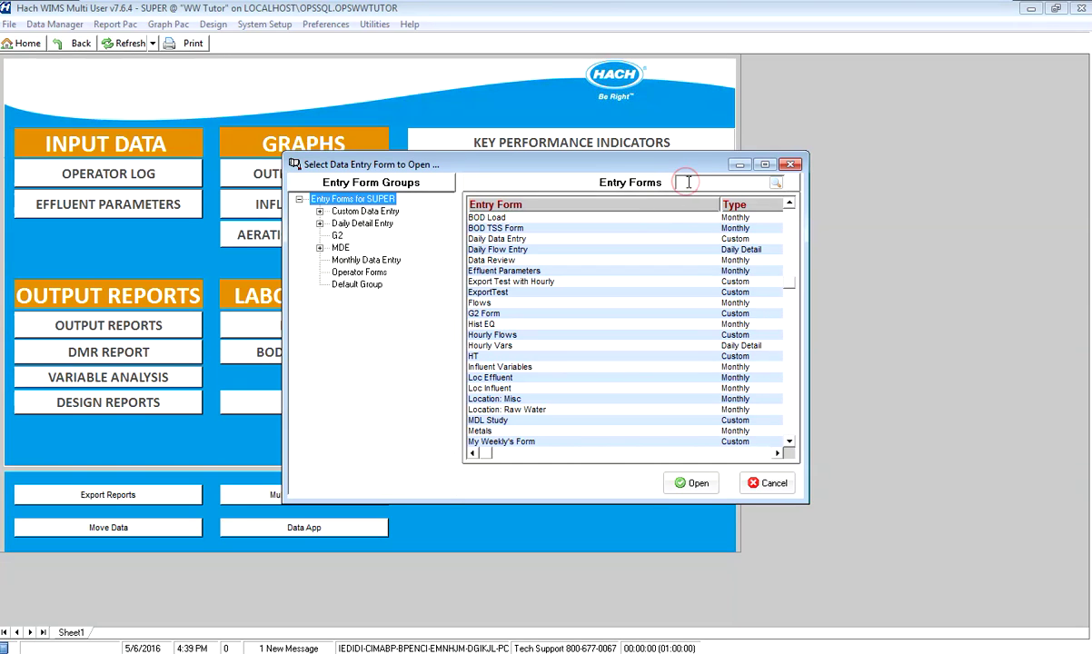
text(Npdes)
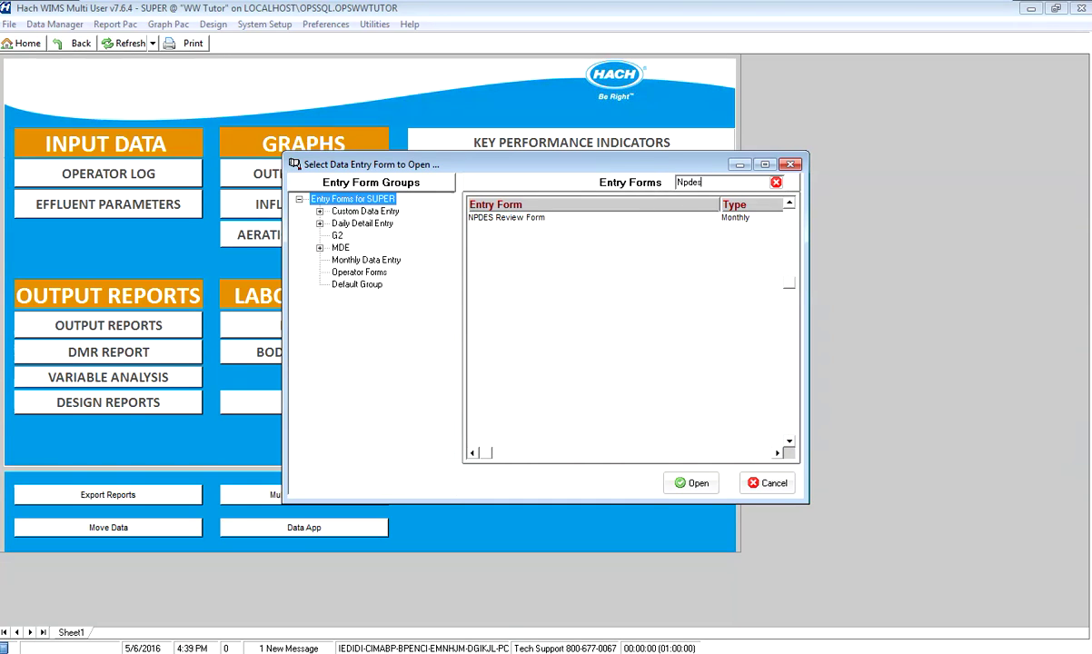
click(477, 218)
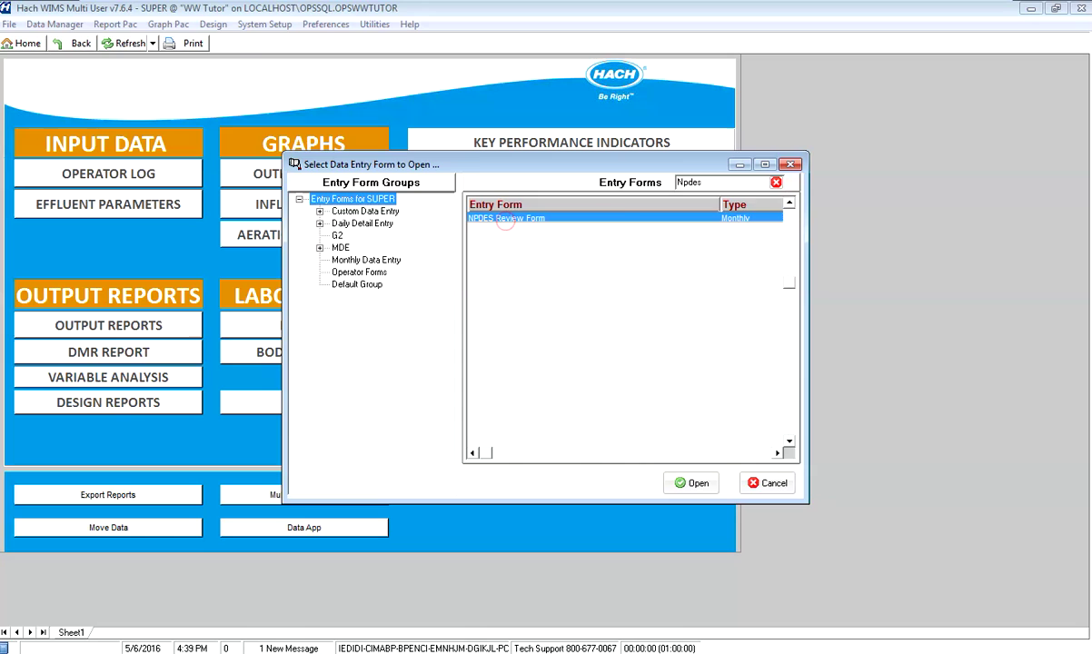
click(697, 485)
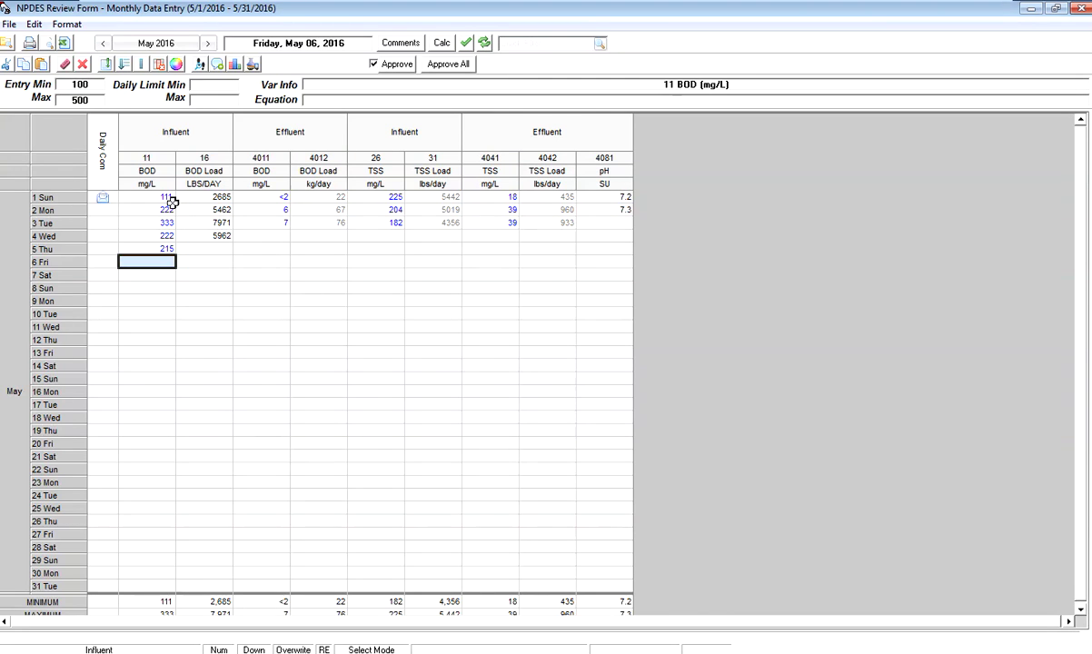
Insert the Influent variable 1 Flow (MGD) as the first column
click(107, 71)
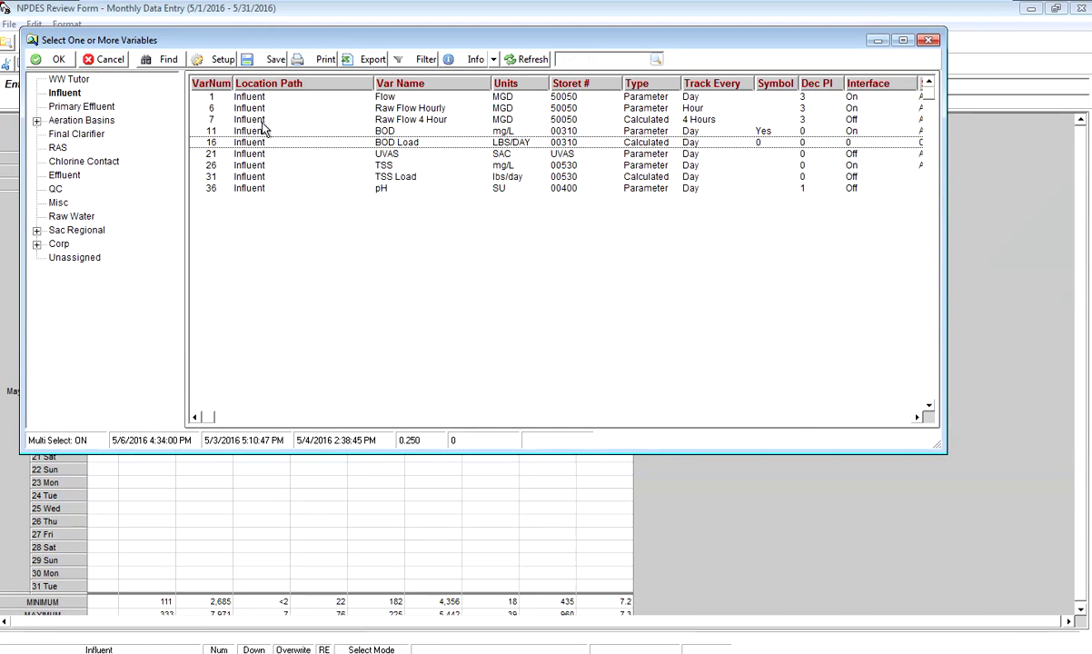
click(212, 98)
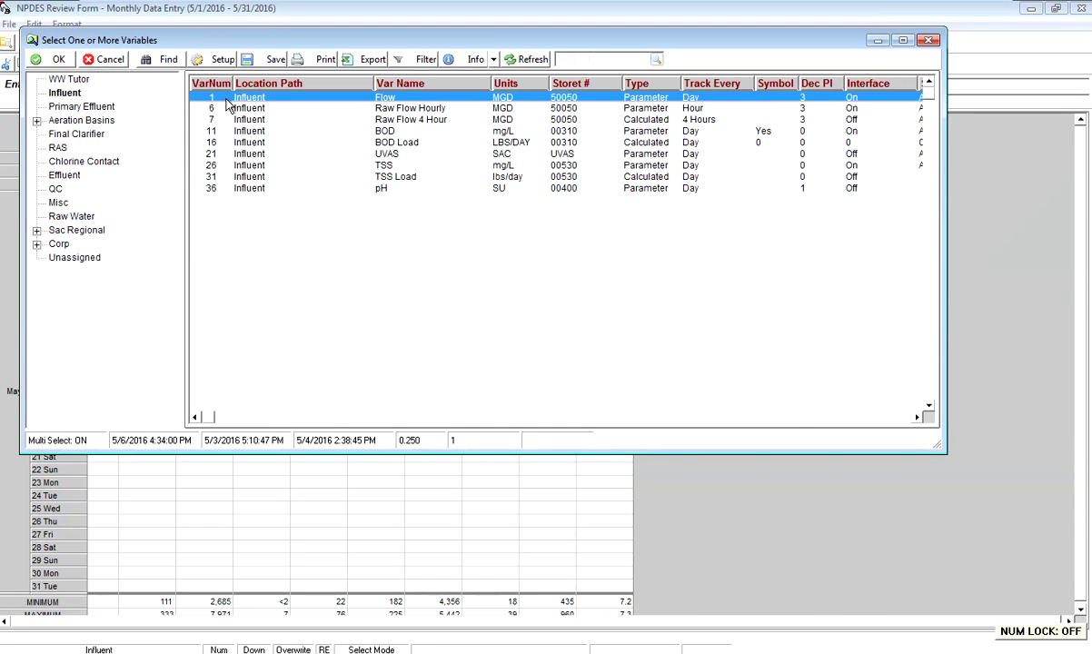
click(54, 60)
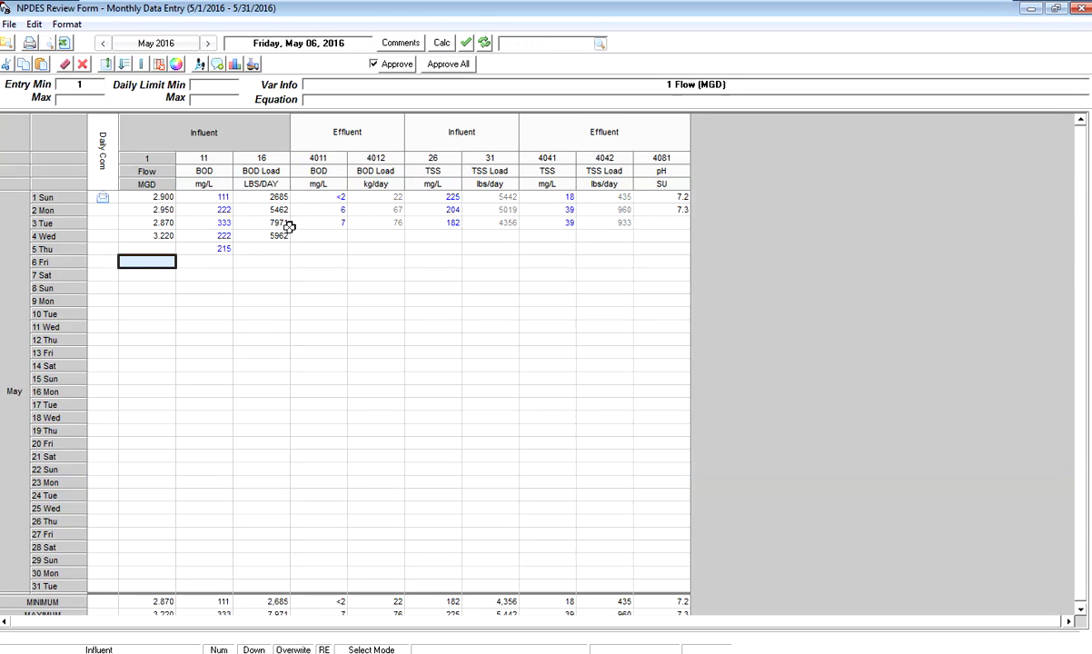
Add a column divider in front of the Effluent BOD column
click(303, 198)
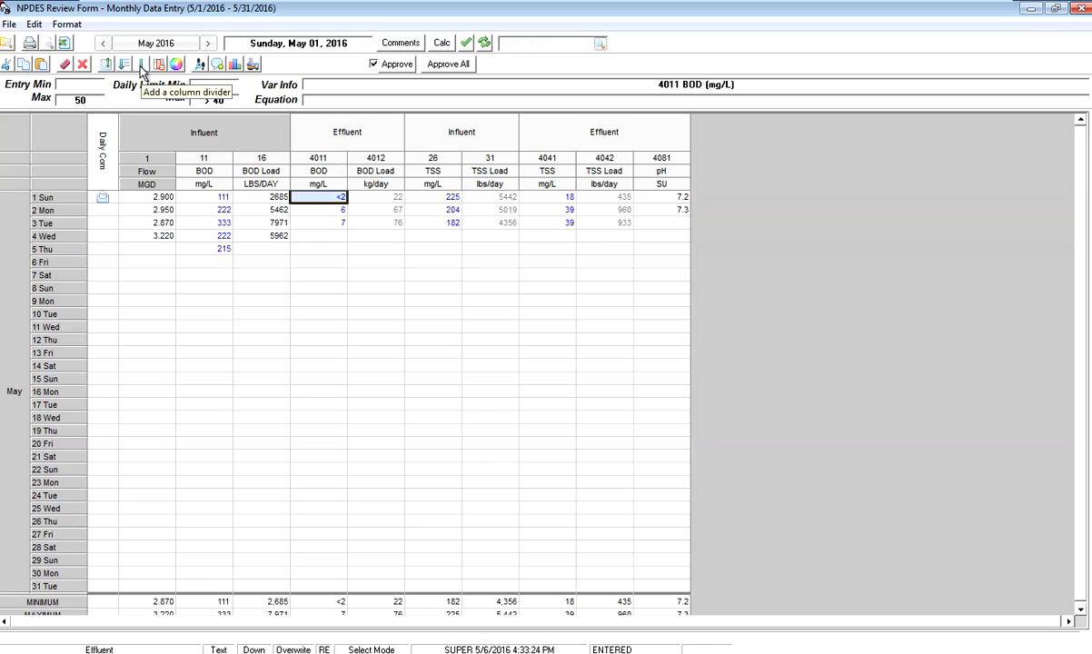
click(142, 71)
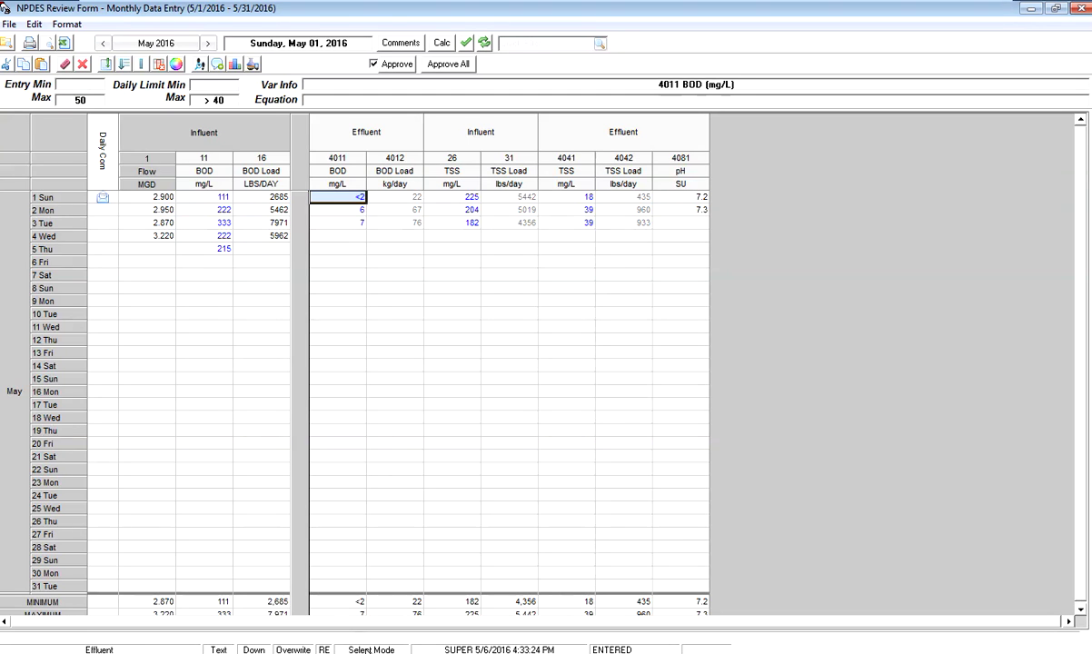
In Drag/Drop Mode, drag the Effluent pH column to right after Effluent BOD Load
click(372, 649)
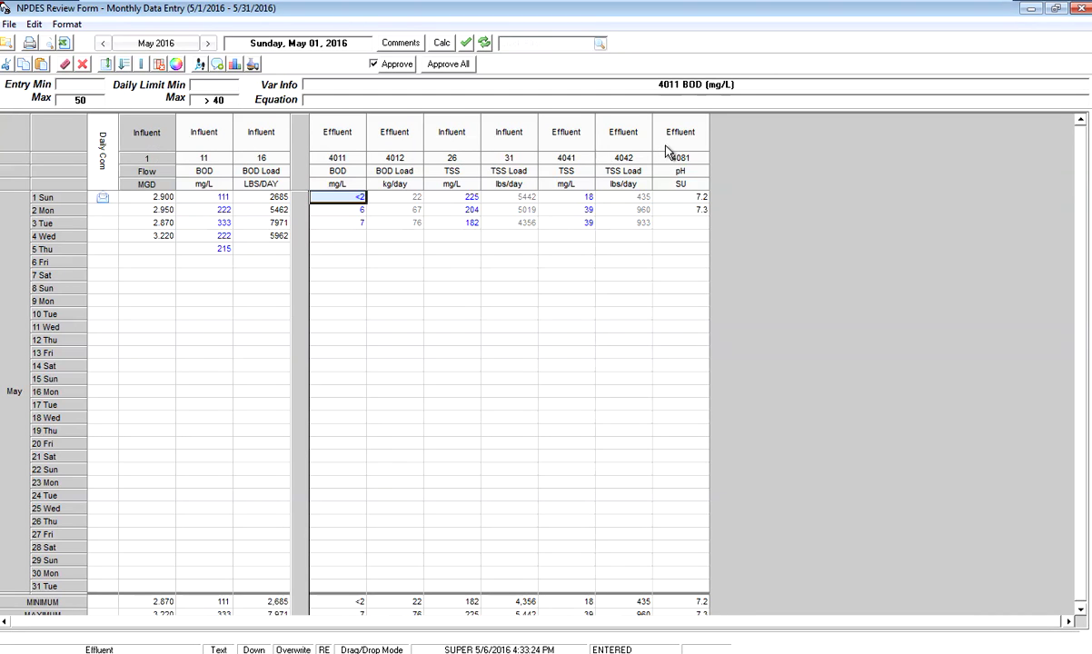
mouse_move(667, 151)
mouse_down()
mouse_move(451, 143)
mouse_move(448, 152)
mouse_up()
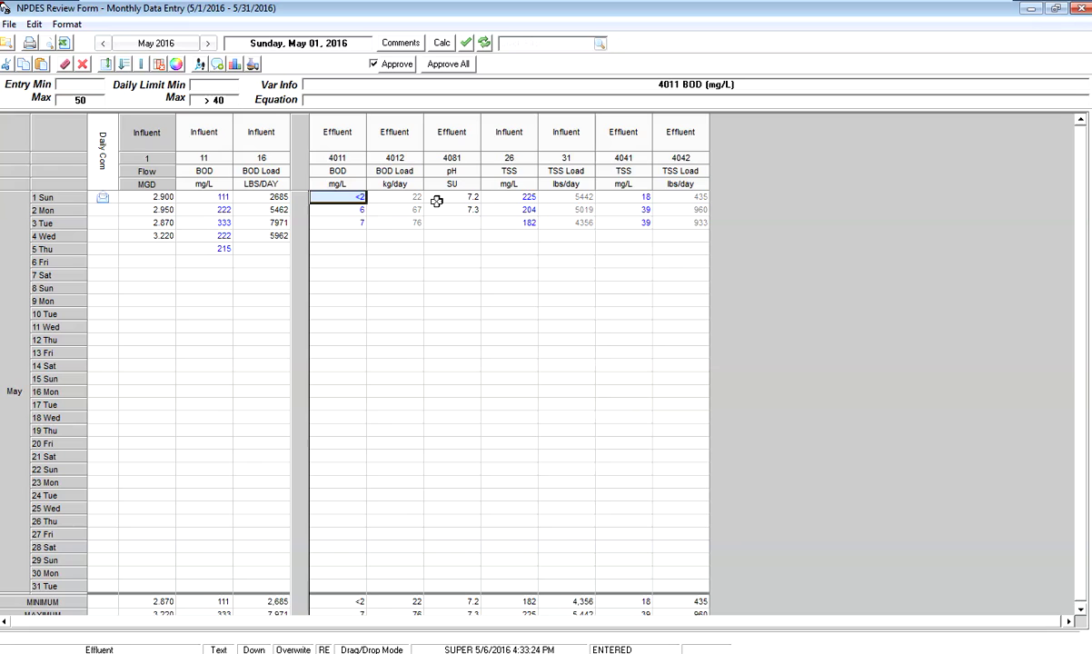
click(487, 198)
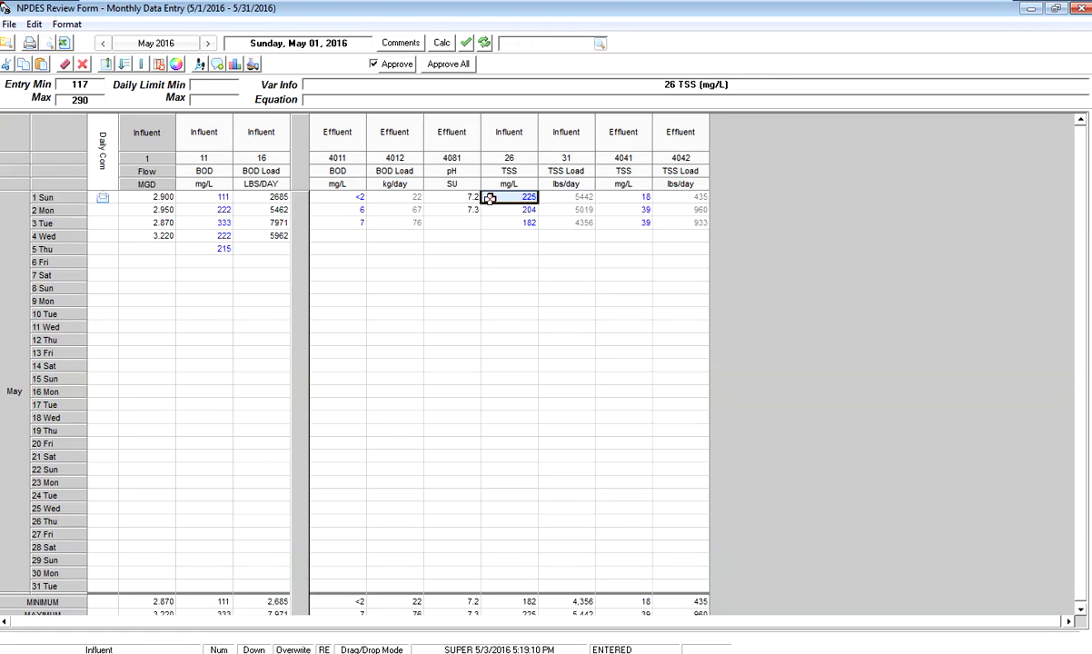
Add a divider before Influent TSS and shorten the top header row
click(140, 66)
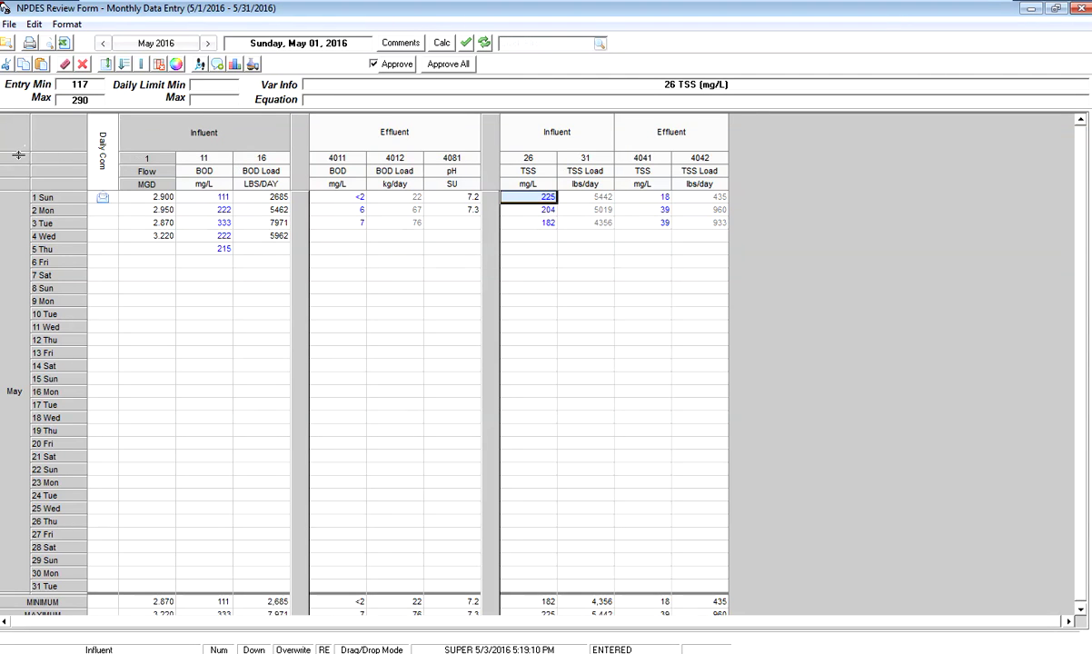
drag(18, 154, 19, 140)
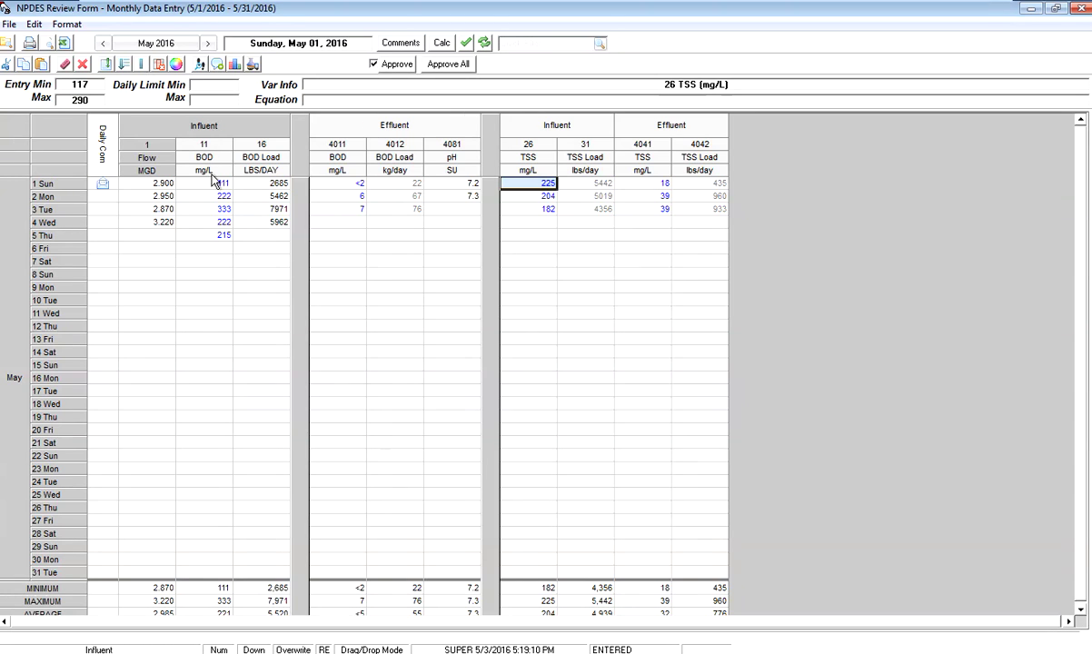
In Monthly Data Entry Options, enable the Storet heading and keep it below Units
click(67, 25)
click(87, 42)
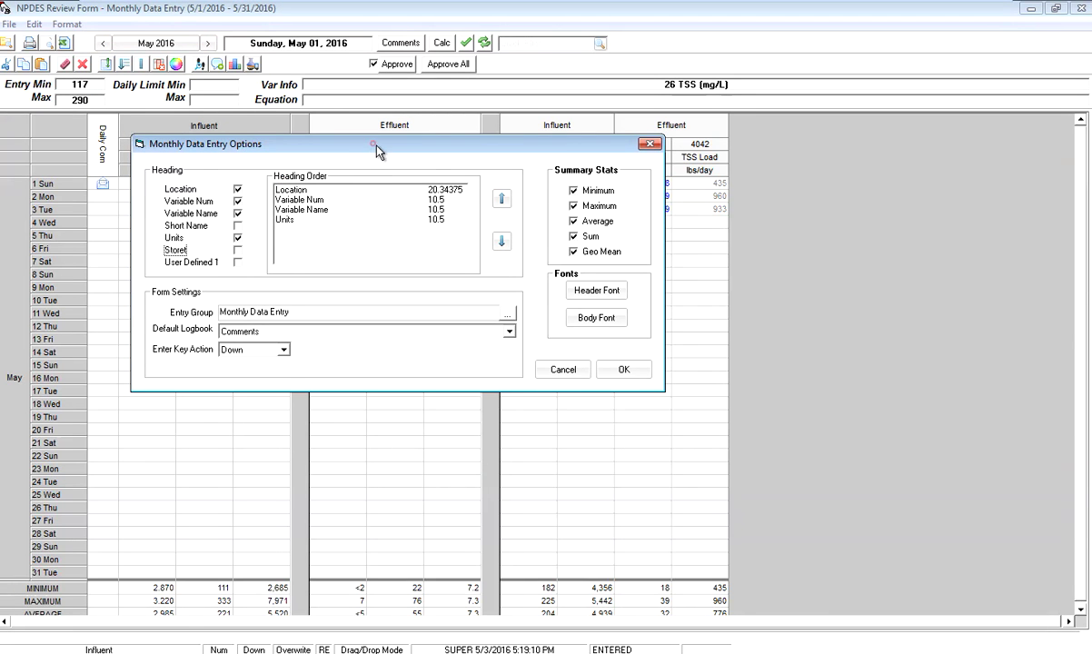
drag(354, 138, 392, 207)
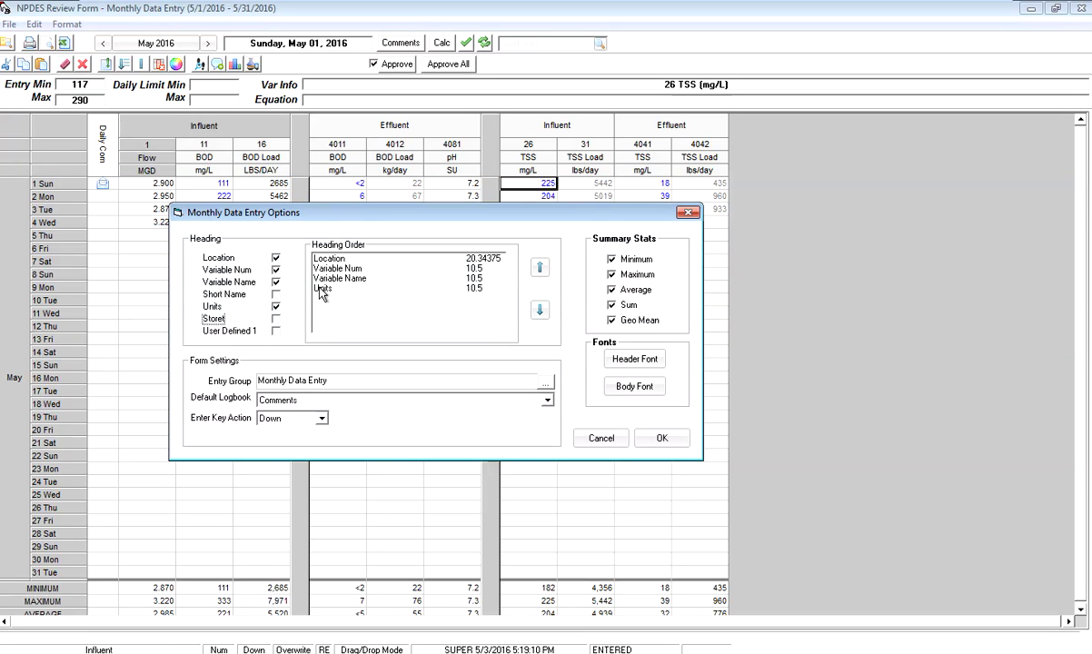
click(276, 318)
click(327, 298)
click(539, 267)
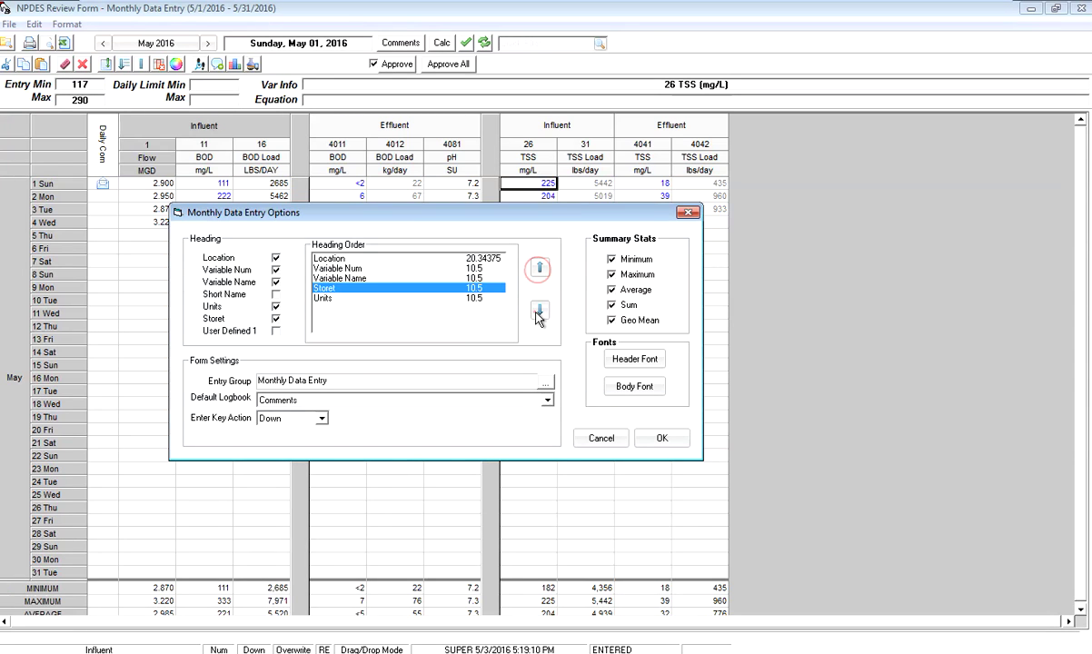
click(539, 311)
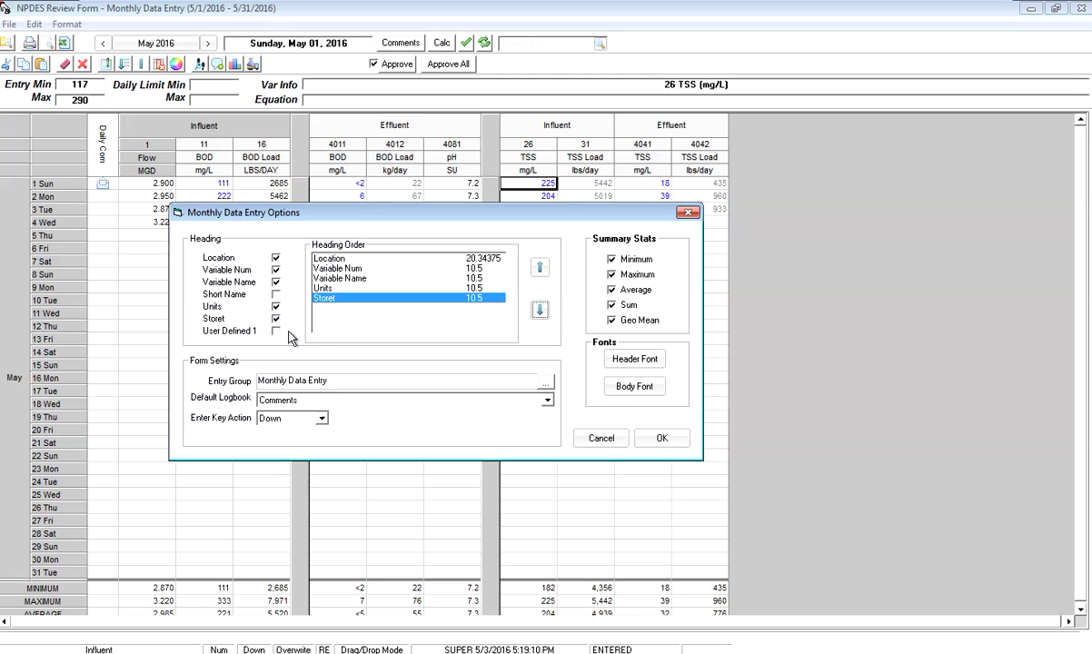
Set the header font to bold, size 9
click(633, 359)
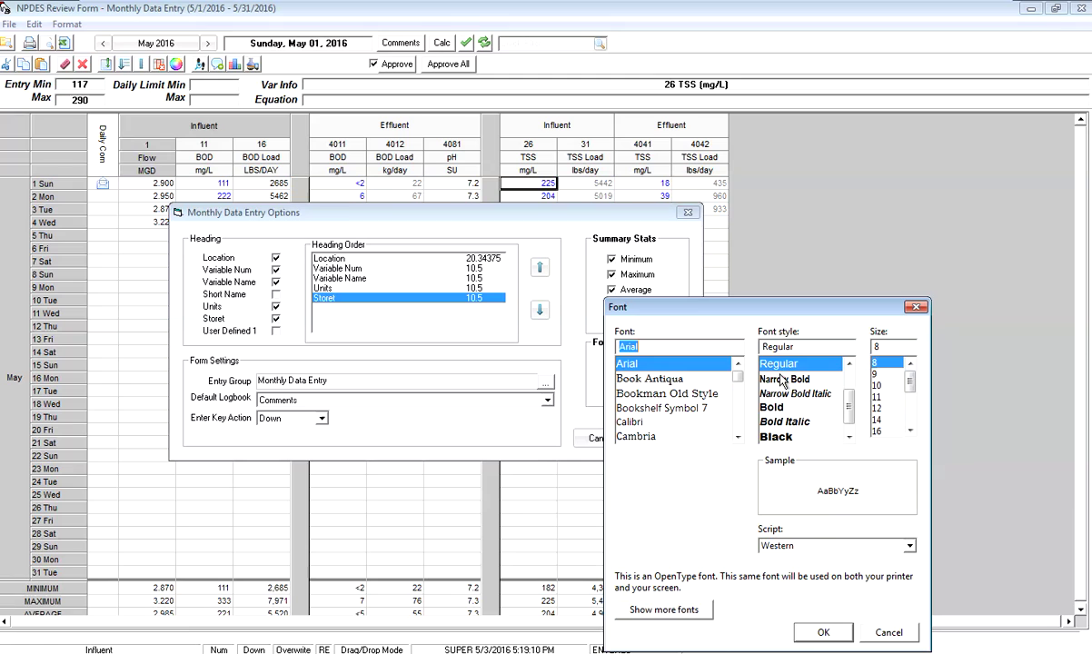
click(874, 374)
click(774, 408)
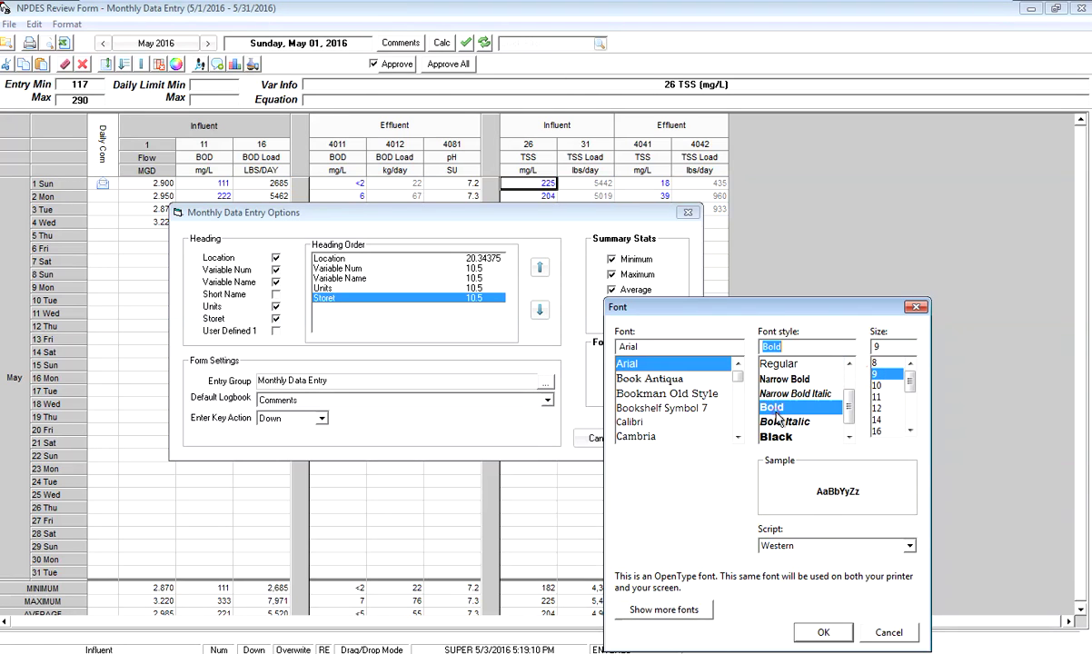
click(824, 635)
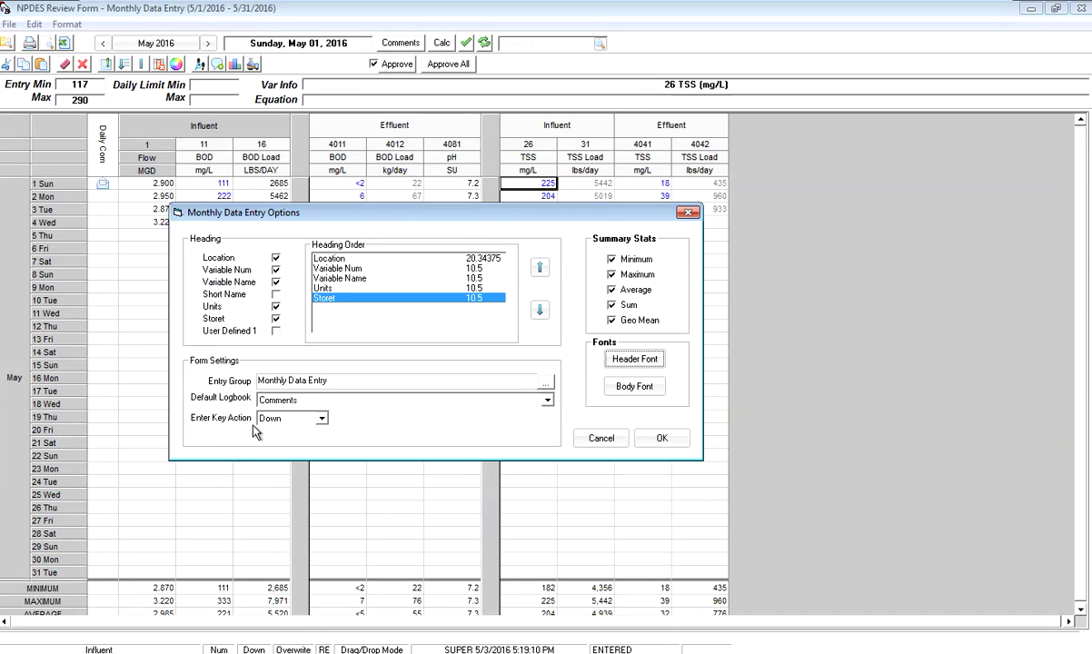
Keep the Enter Key Action as Down and apply the form options
click(320, 418)
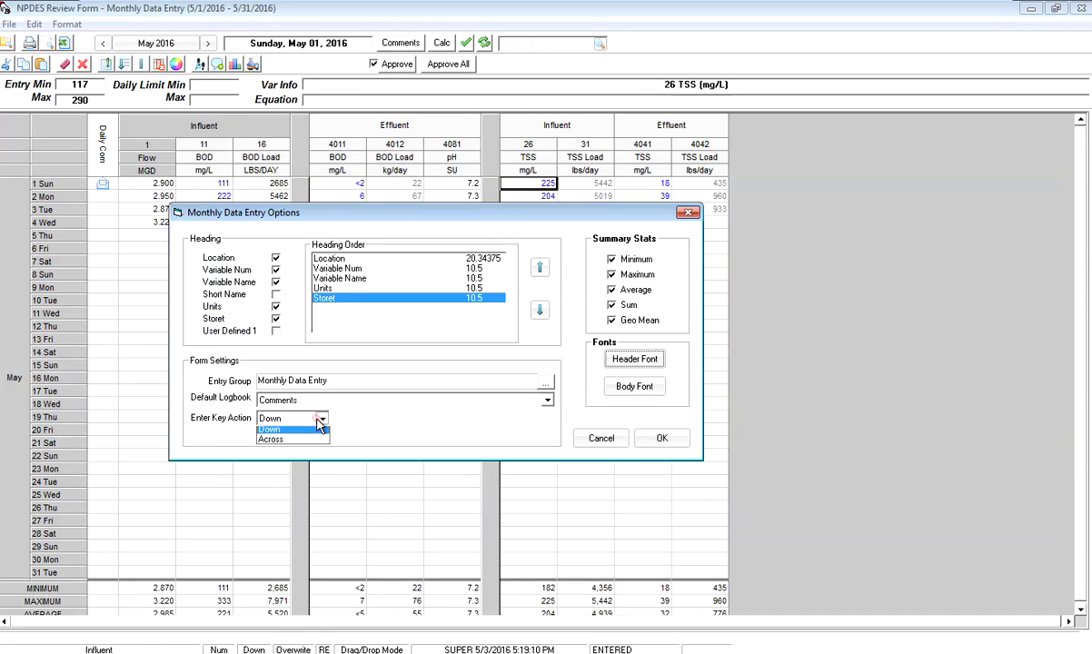
click(269, 434)
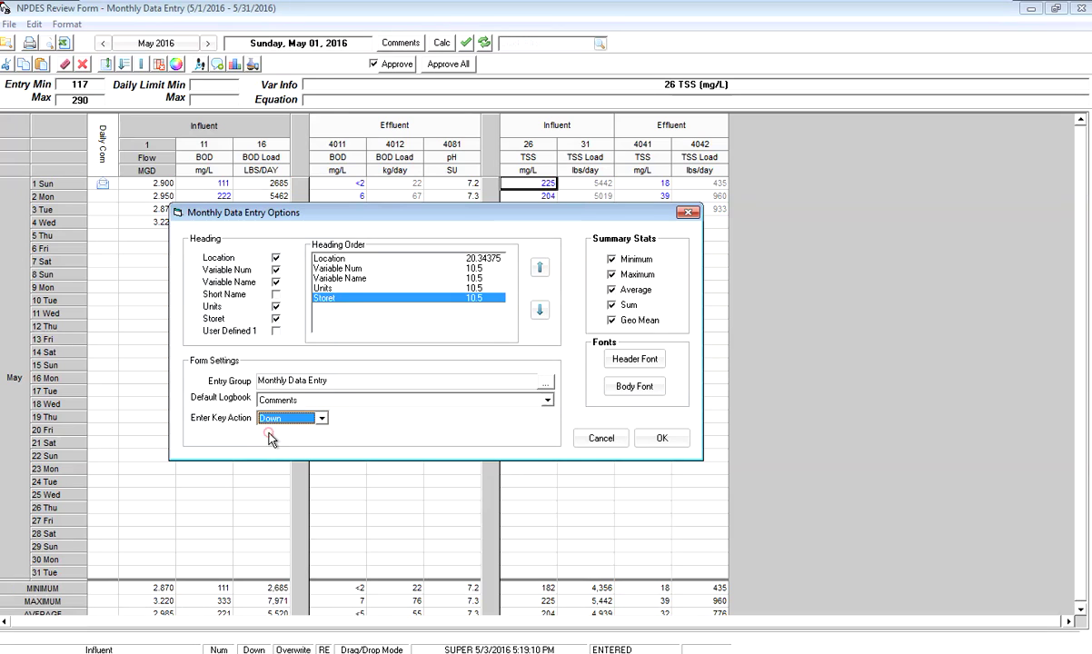
click(662, 441)
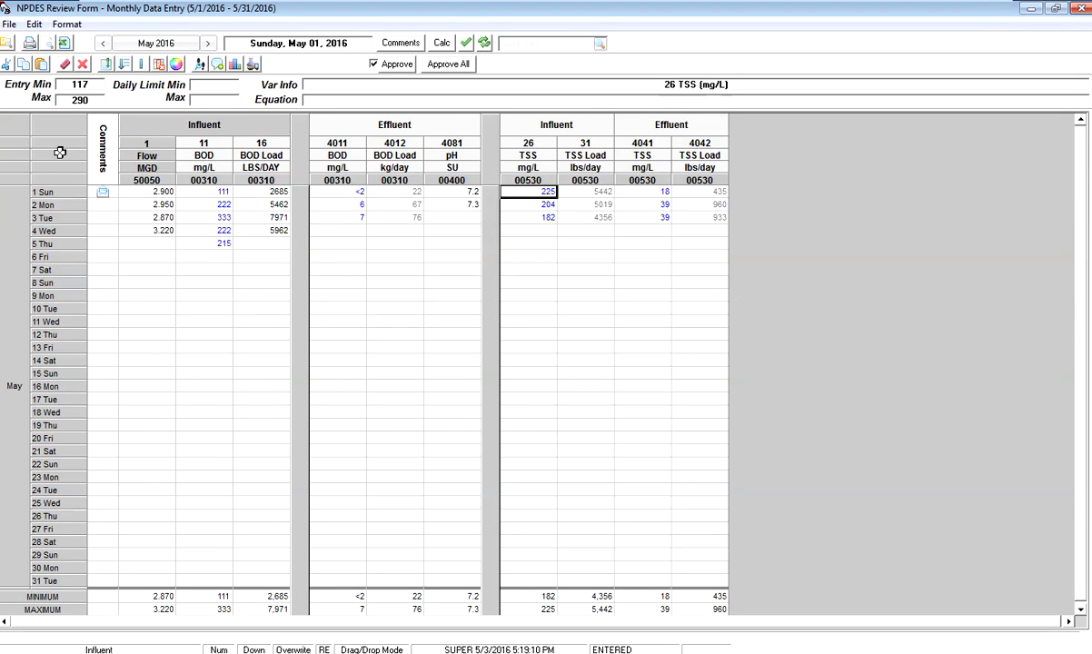
Heighten the header name row and widen the Influent BOD and Effluent 4011 BOD columns
drag(29, 162, 27, 172)
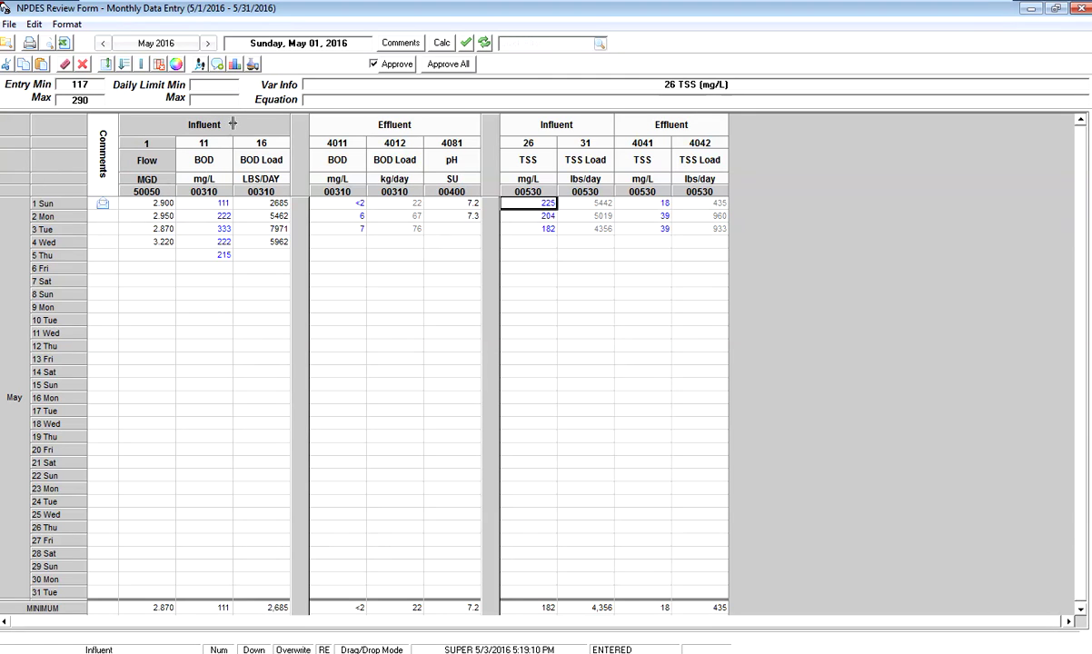
drag(233, 146, 313, 151)
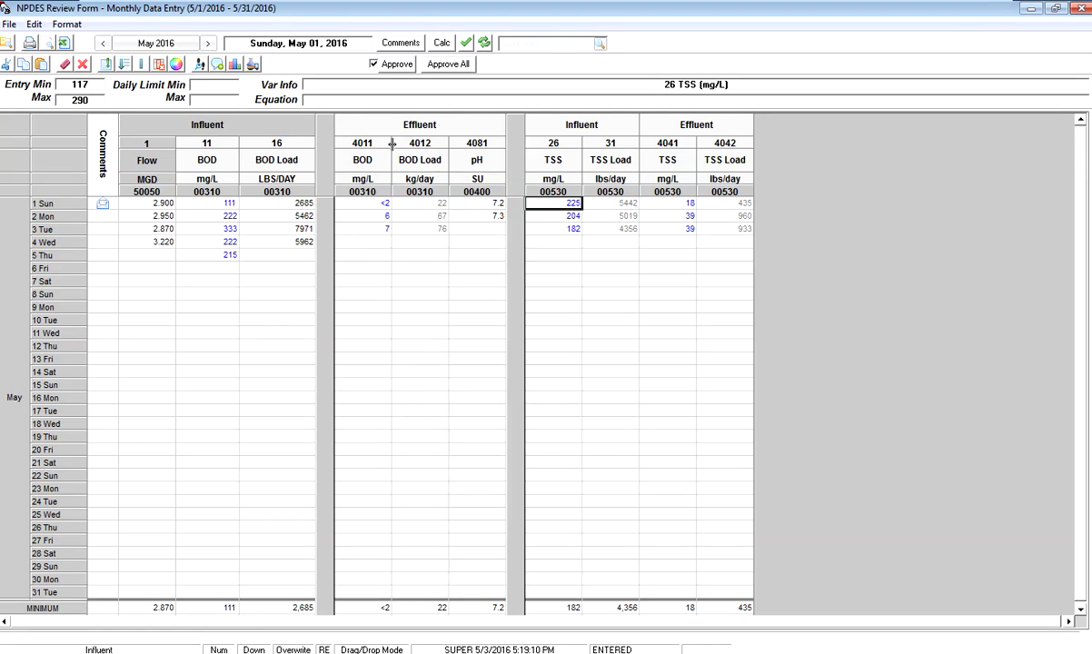
mouse_move(392, 144)
mouse_down()
mouse_move(378, 145)
mouse_move(405, 145)
mouse_up()
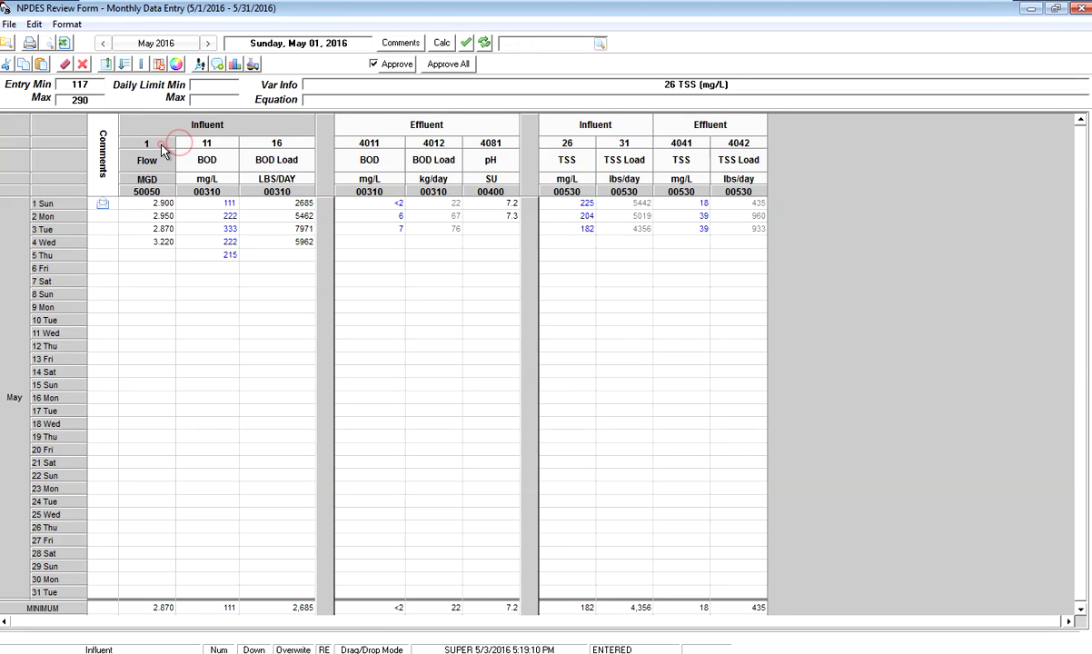
Give the Influent Flow, BOD and BOD Load headers a Light Olive background
click(370, 650)
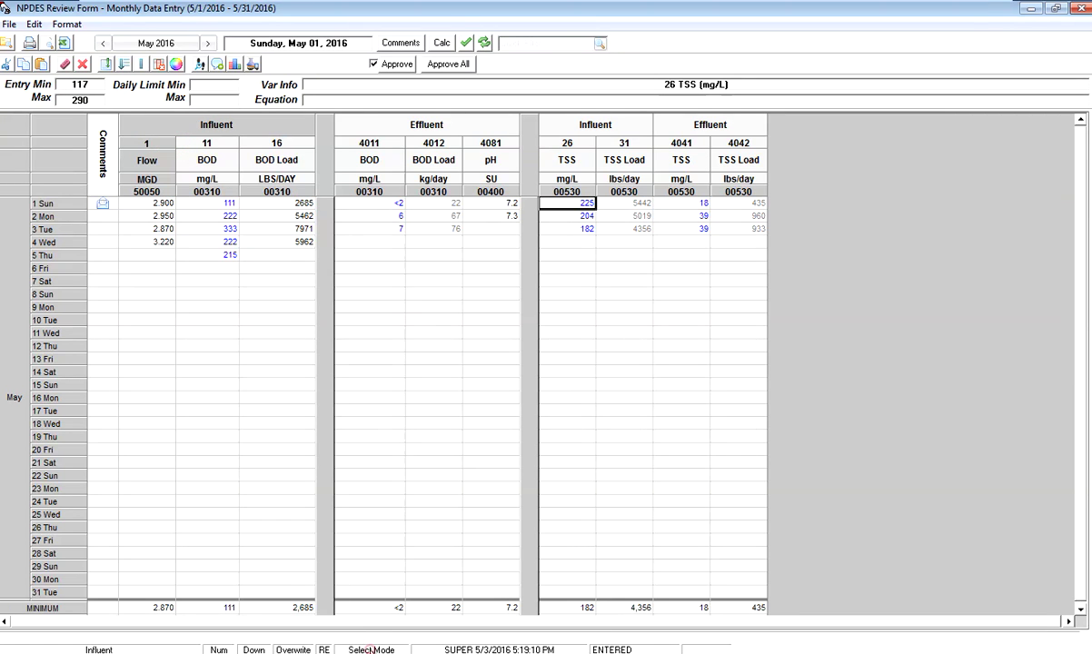
drag(141, 136, 270, 148)
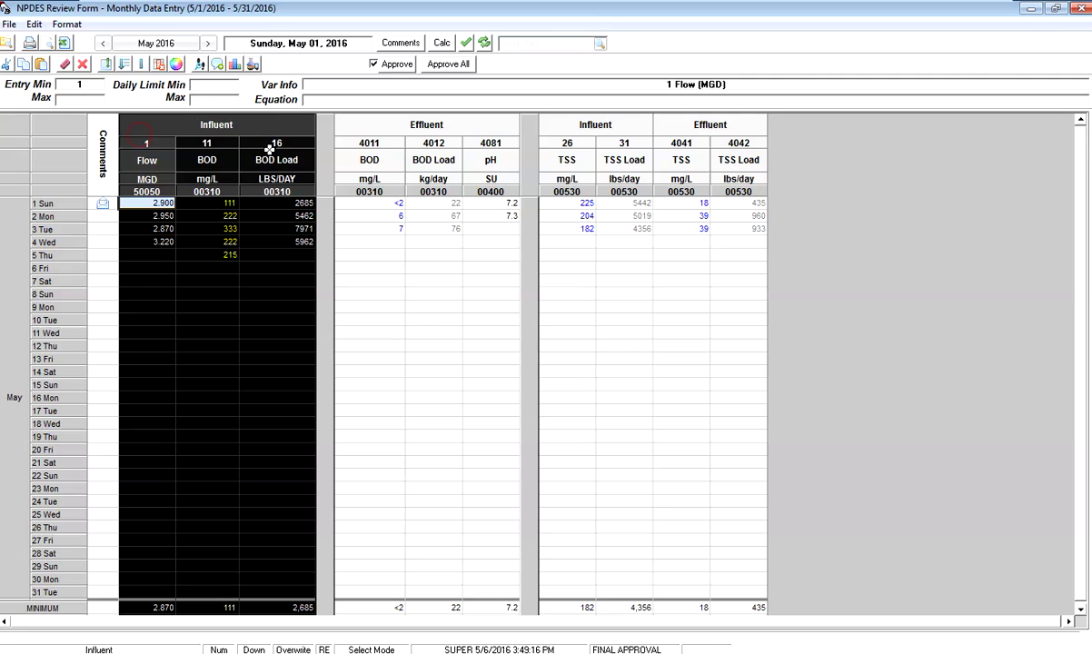
right_click(201, 159)
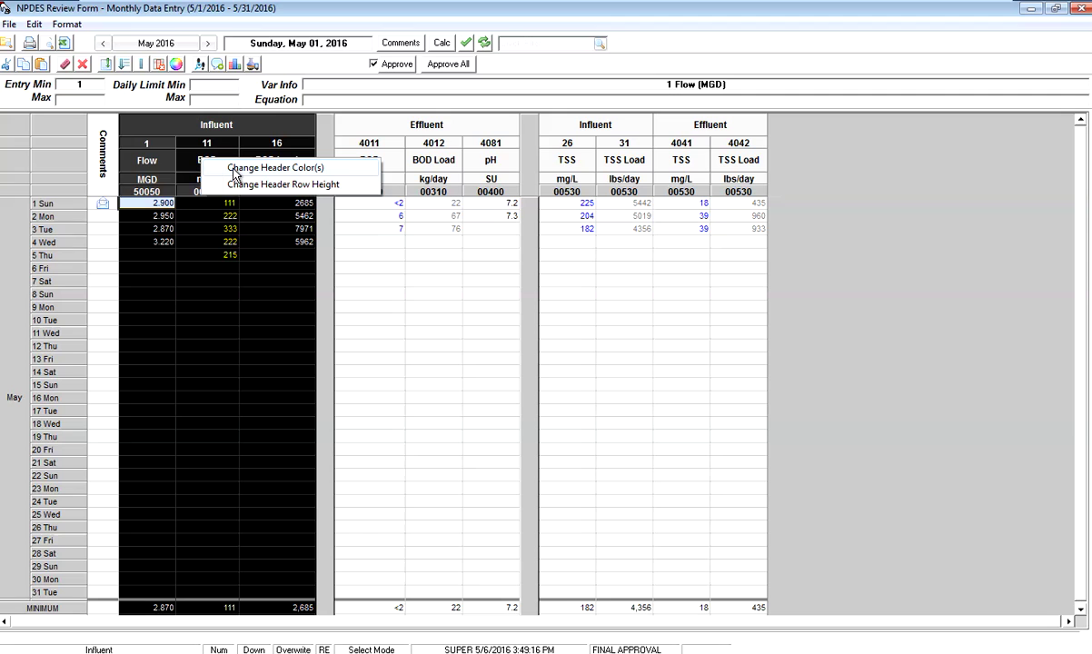
click(233, 169)
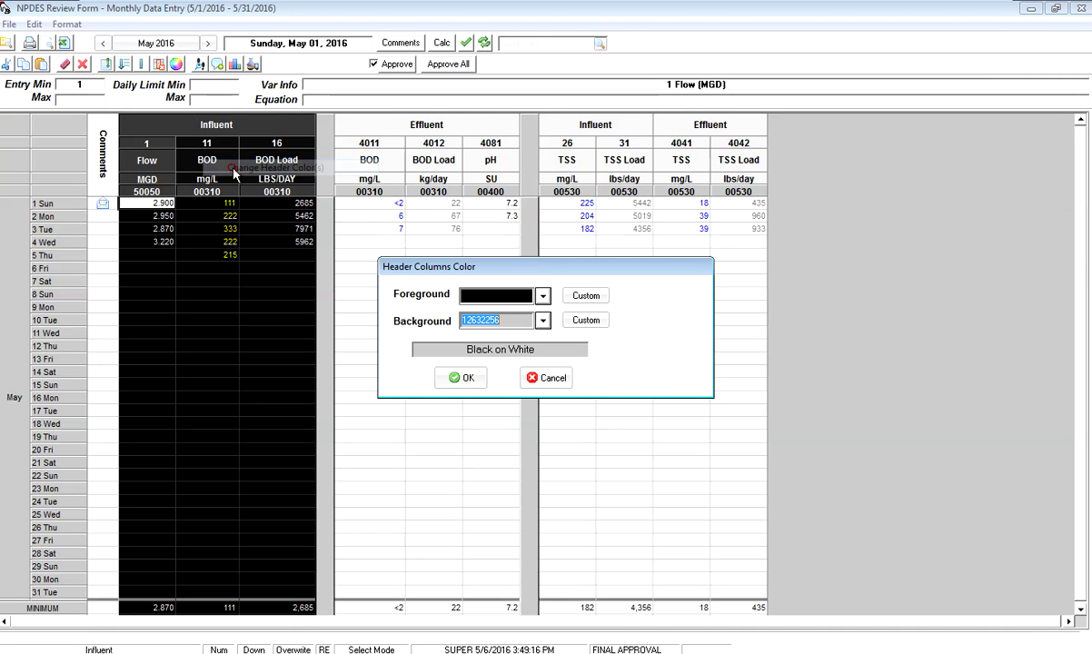
click(542, 322)
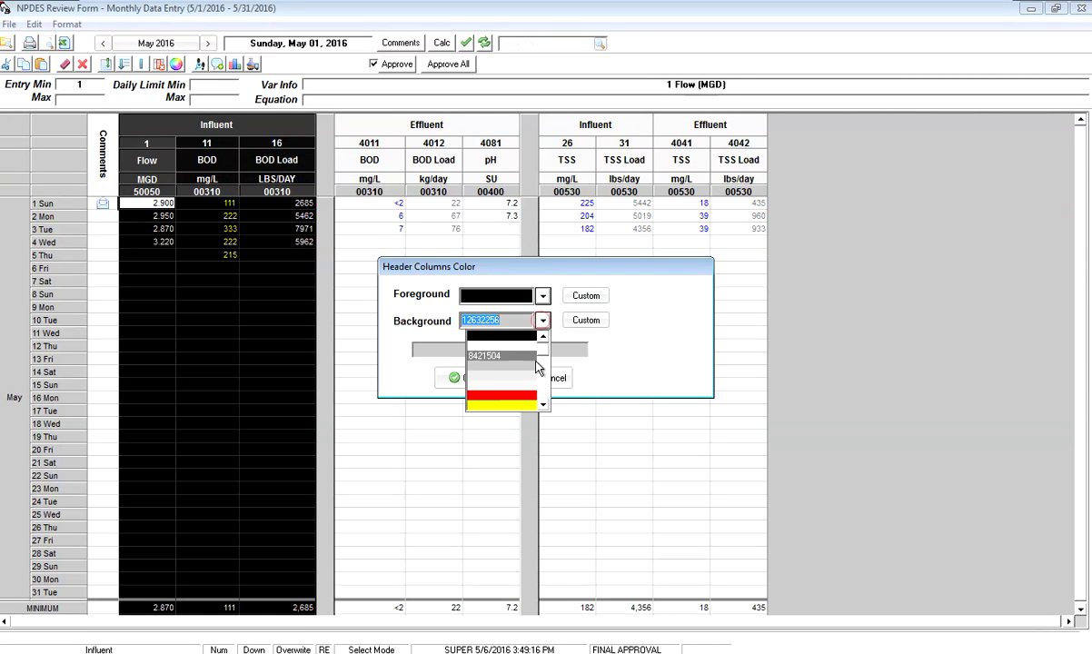
scroll(546, 385, down, 2)
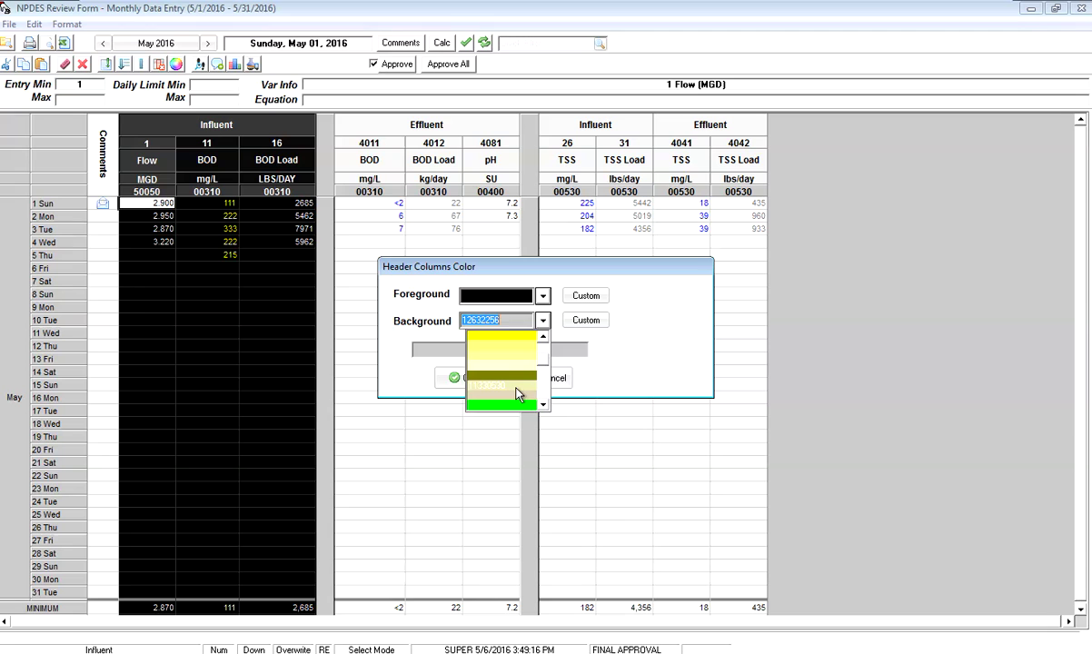
click(520, 387)
click(463, 378)
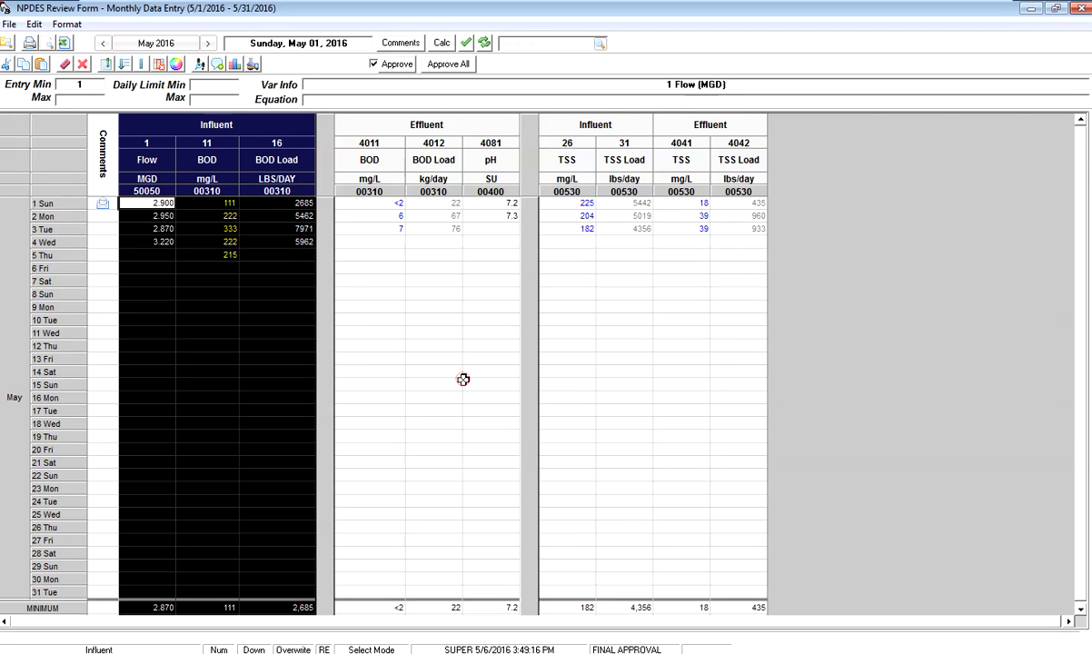
Set the background of the Effluent BOD, BOD Load and pH headers to Blue 3
click(389, 243)
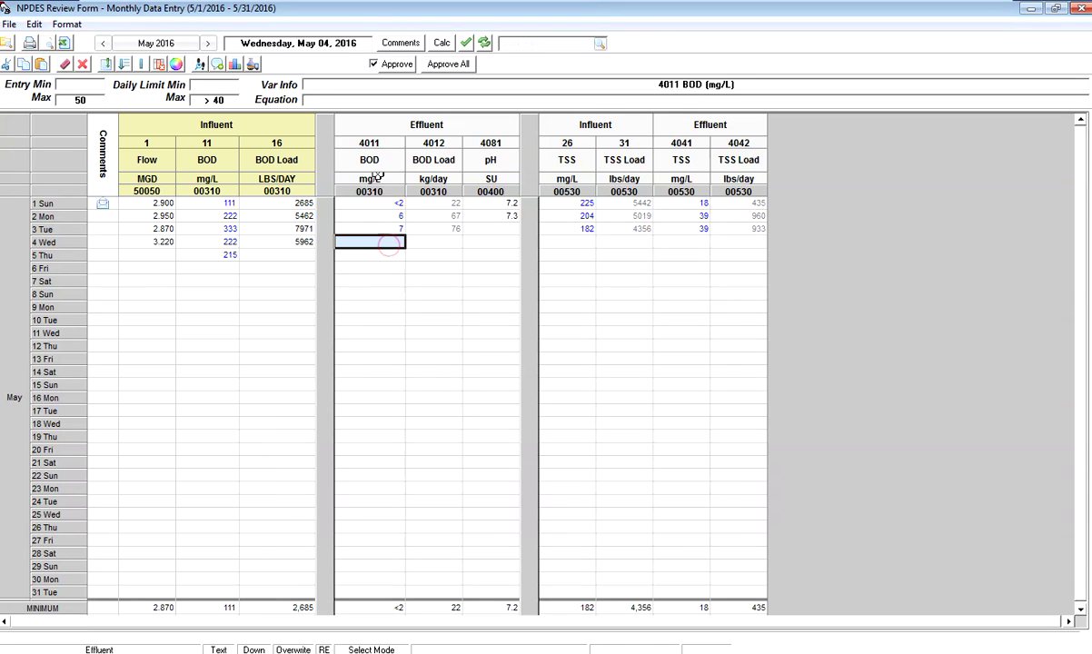
click(373, 131)
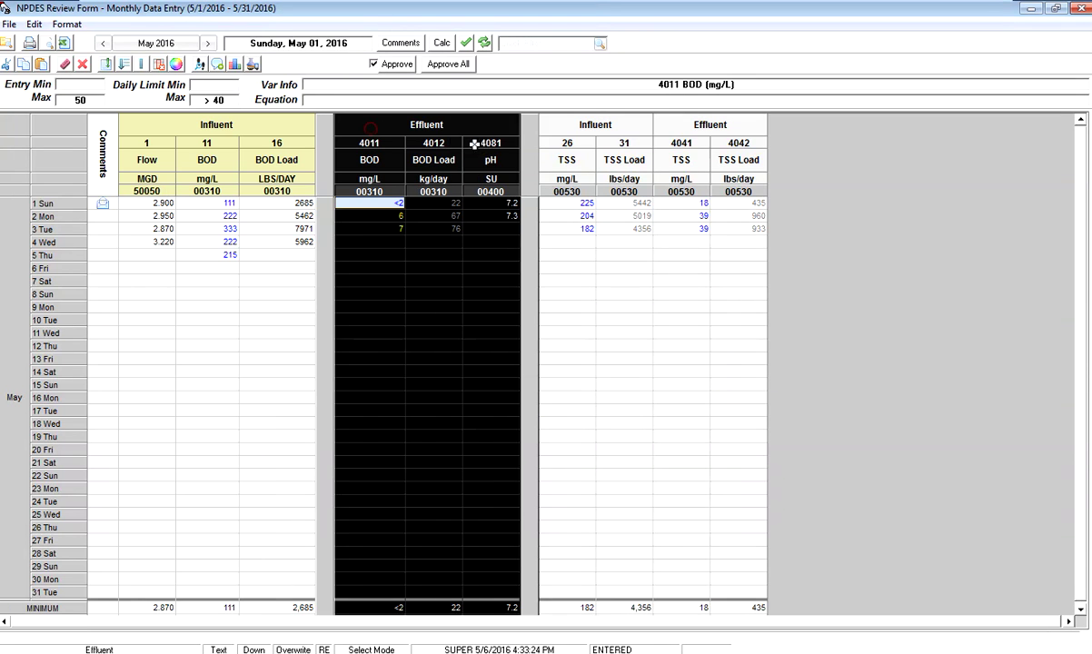
click(177, 65)
click(542, 323)
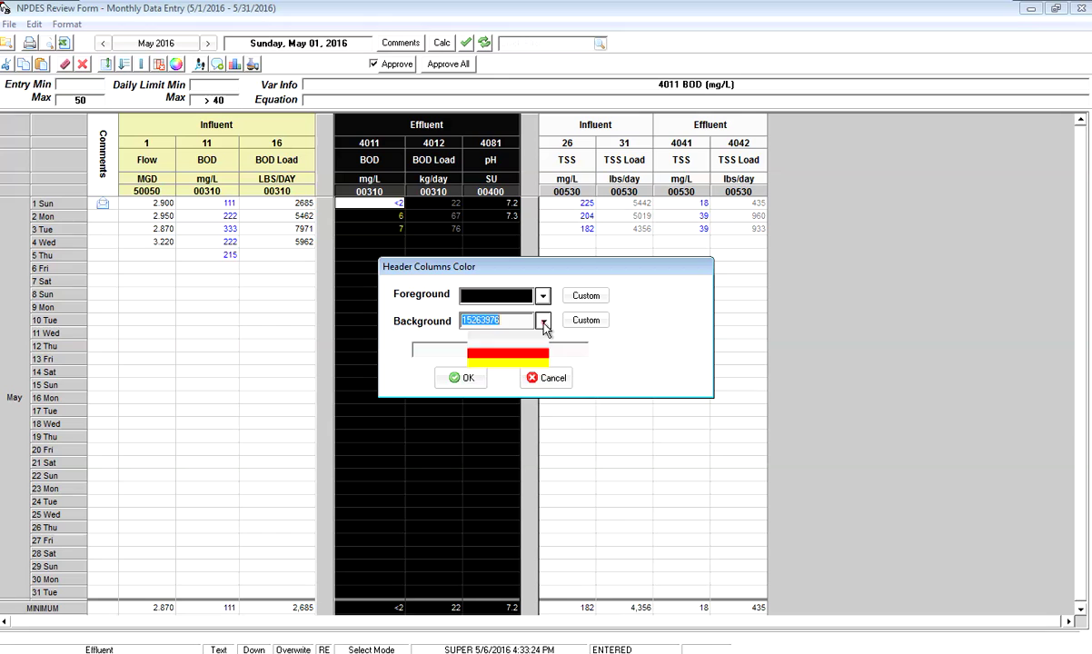
scroll(543, 366, down, 3)
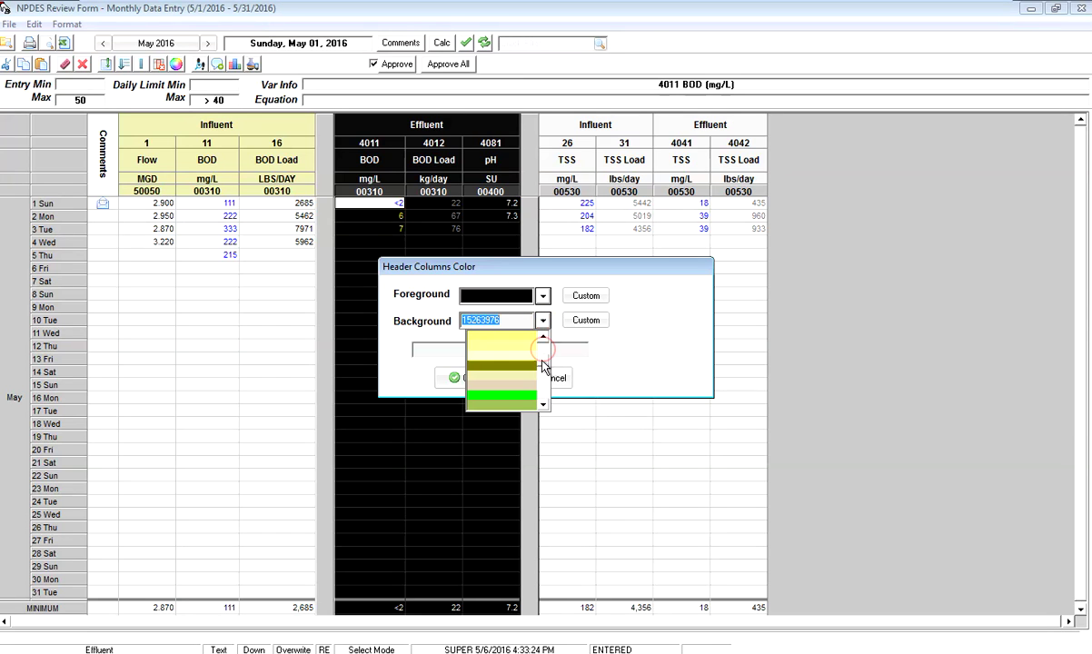
scroll(543, 366, down, 4)
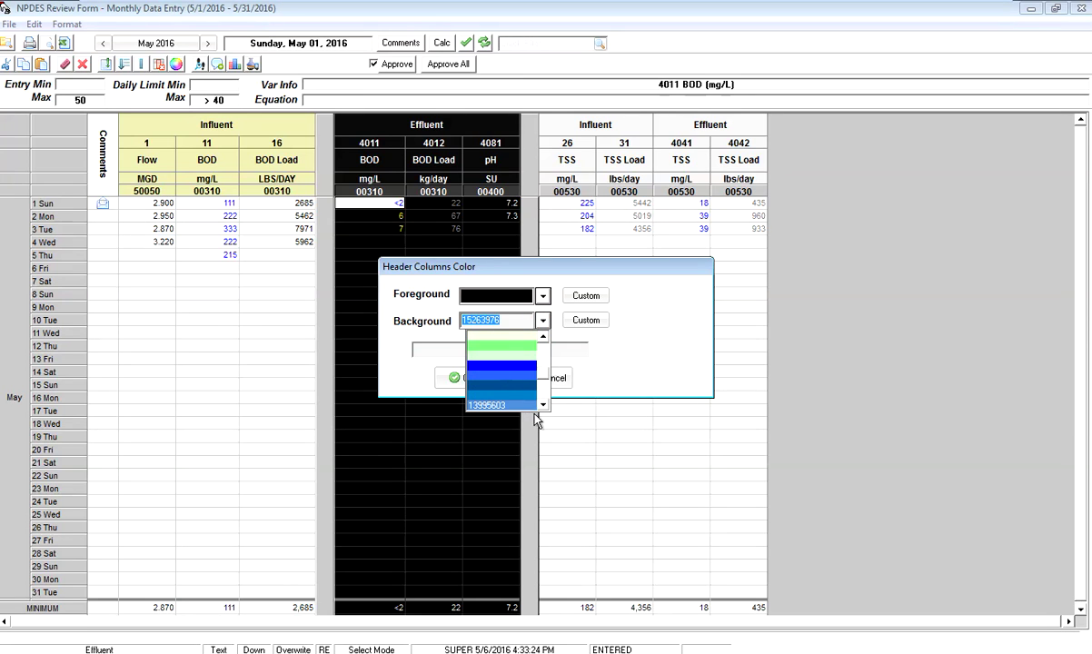
click(524, 406)
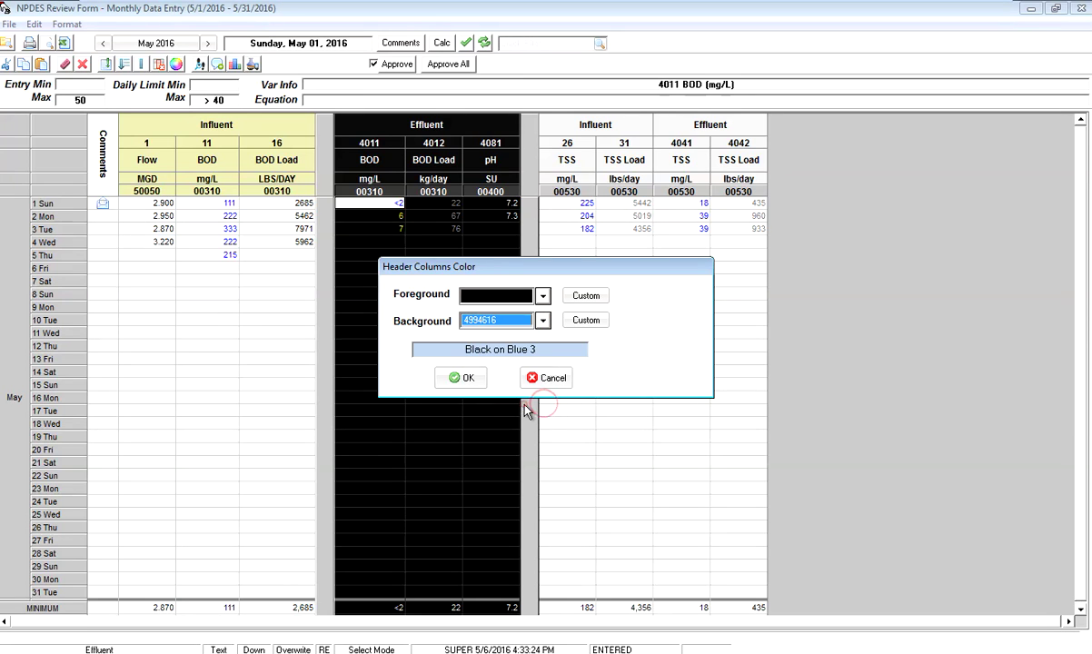
click(461, 375)
click(278, 292)
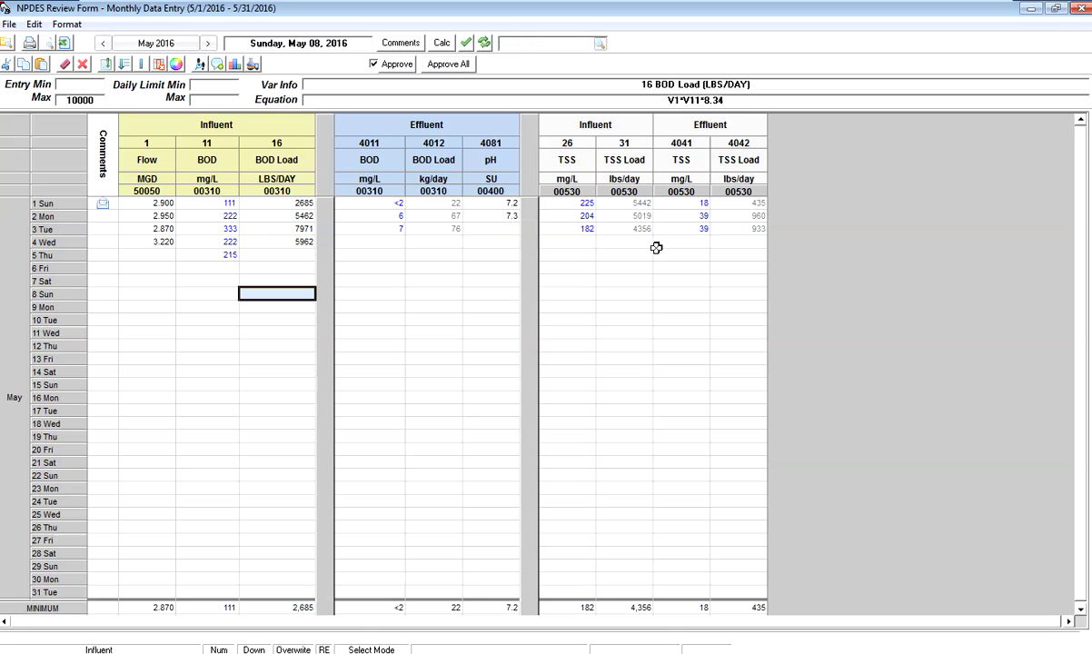
Insert a divider before the Effluent 4041 TSS columns and save the form layout
click(686, 206)
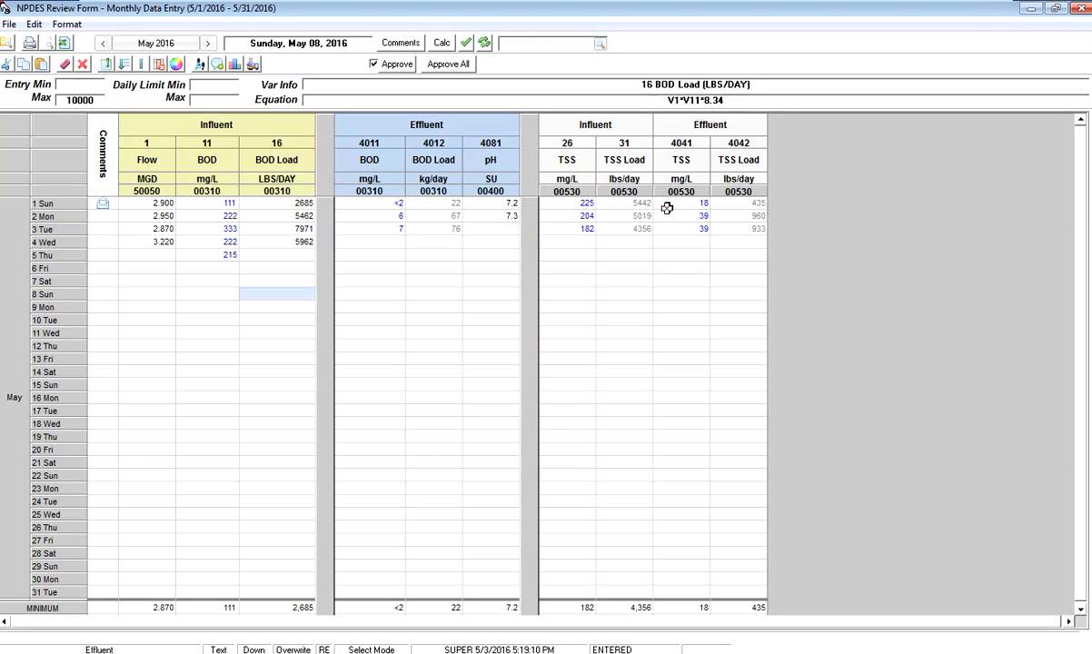
click(137, 63)
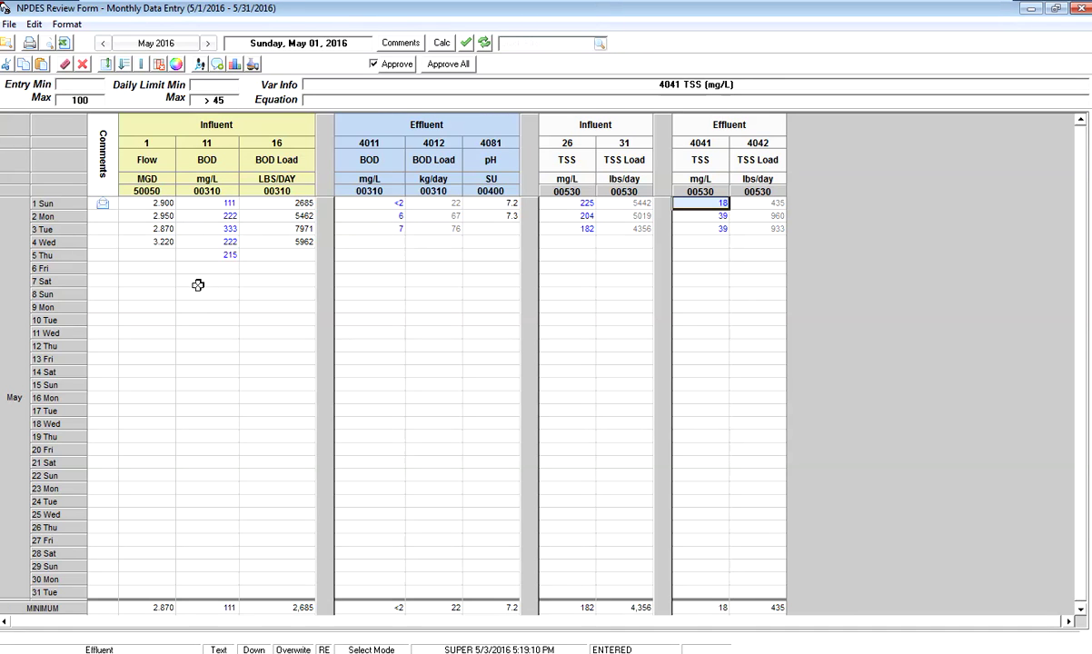
click(9, 23)
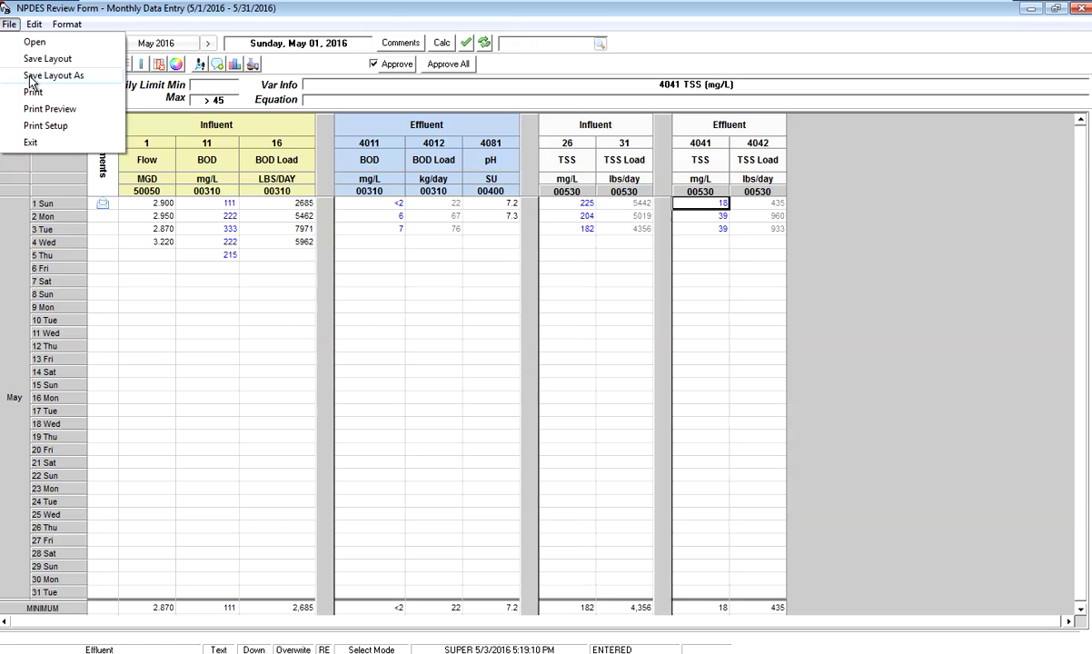
click(36, 60)
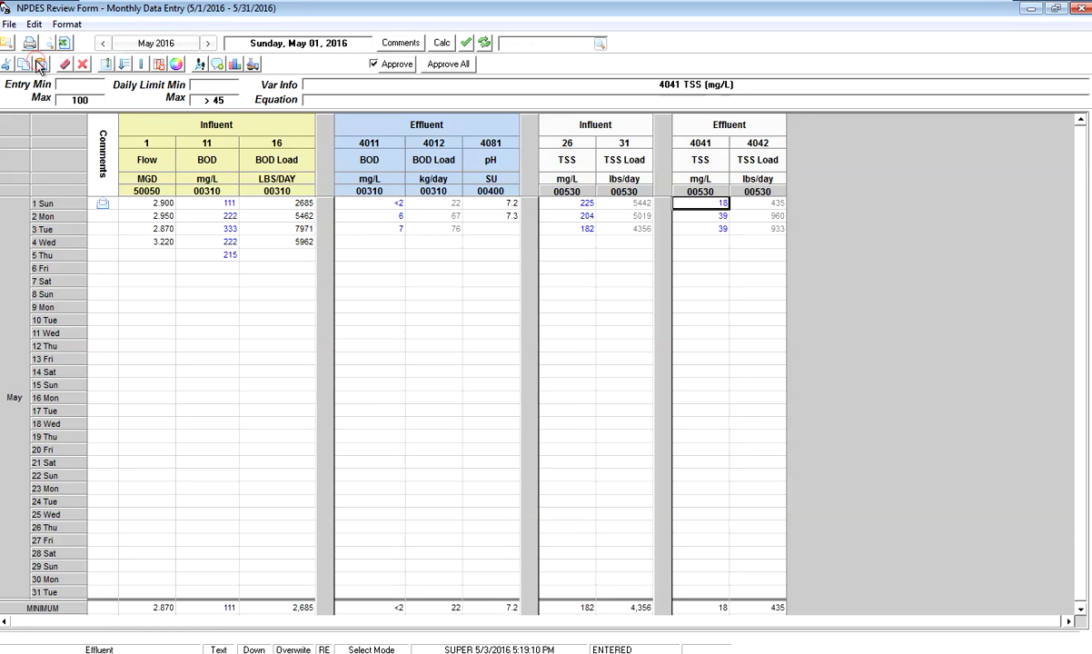
click(475, 252)
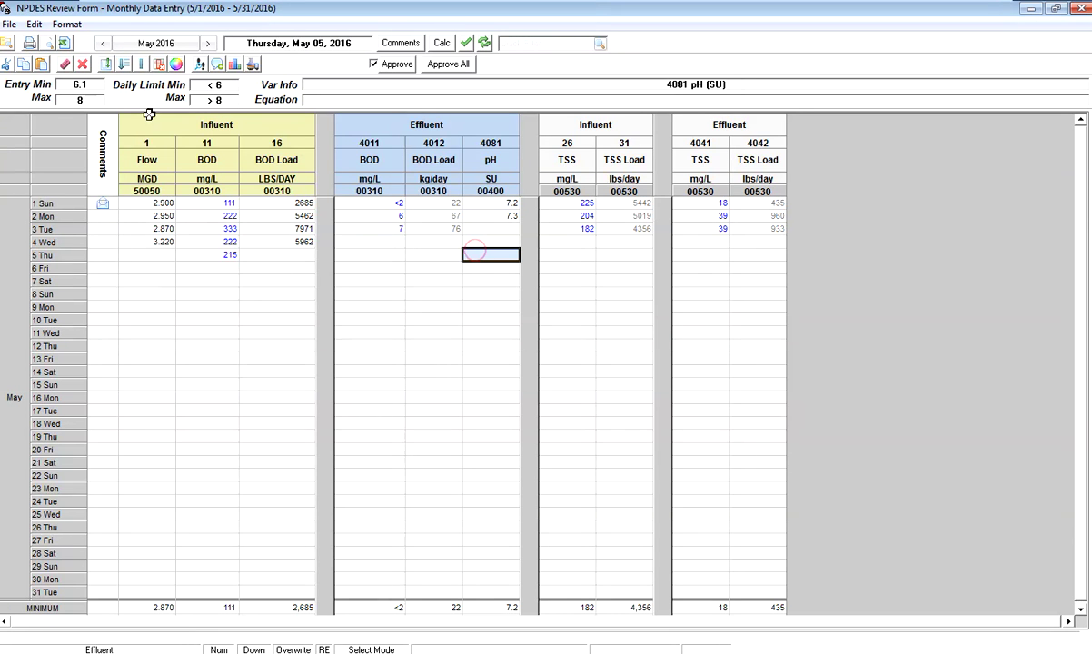
Close the NPDES Review Form and reopen it from Data Entry Forms by searching 'NPDES'
double_click(8, 12)
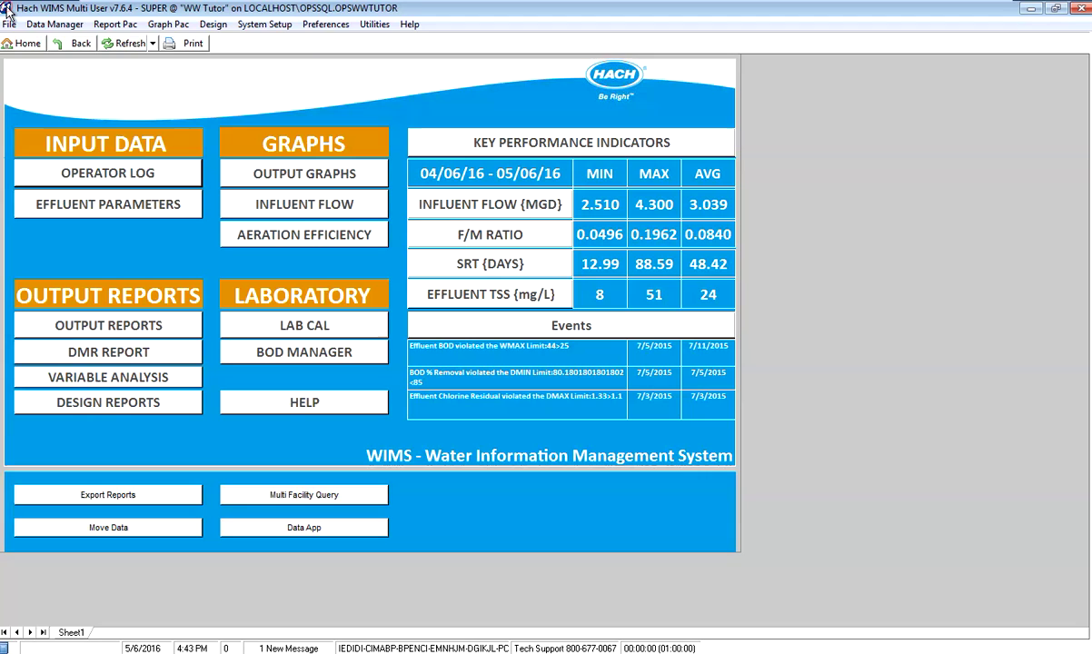
click(53, 25)
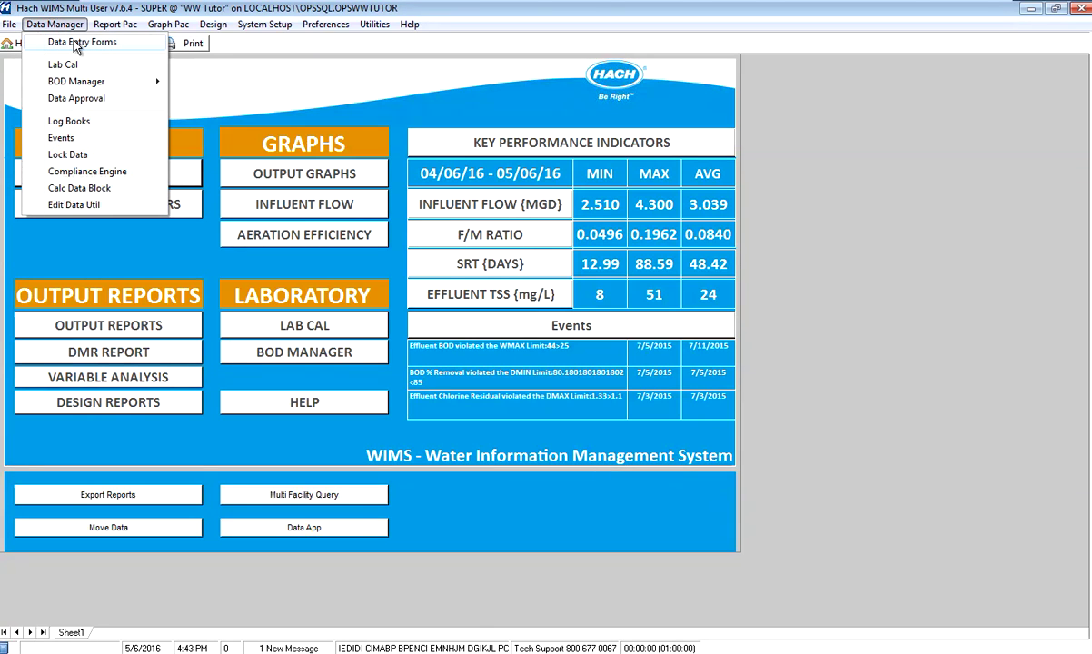
click(77, 45)
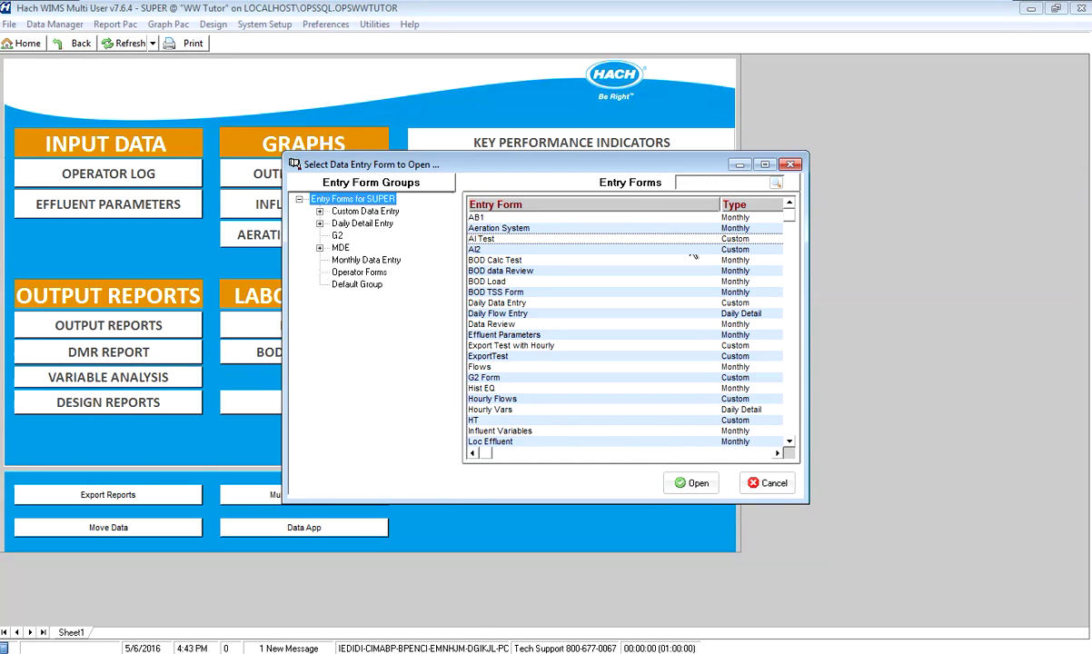
click(695, 179)
text(N)
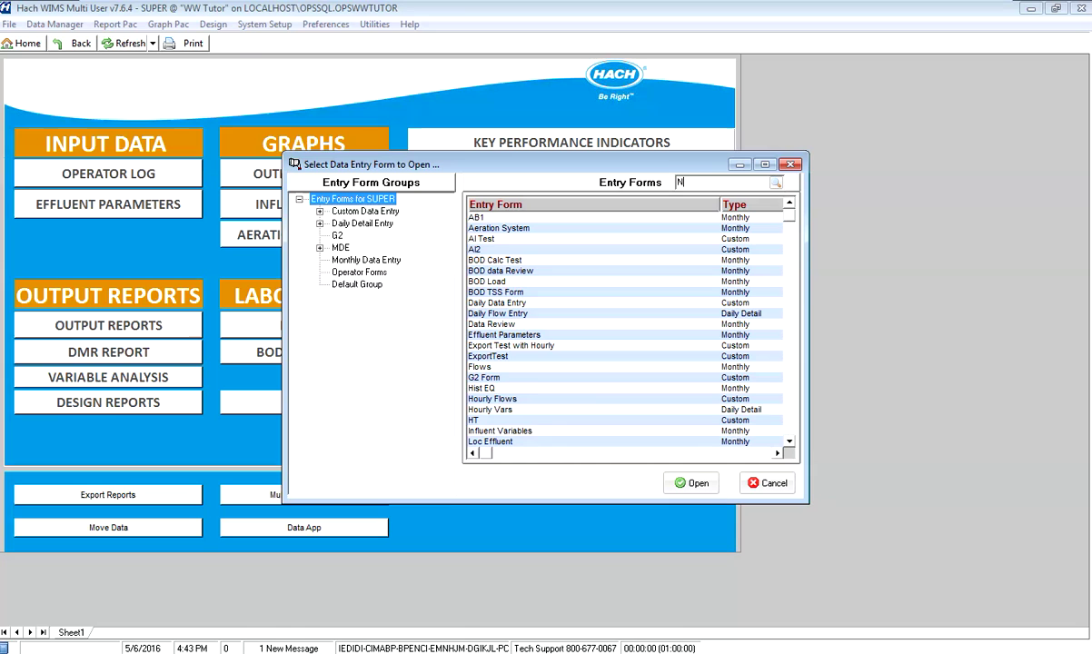
text(PD)
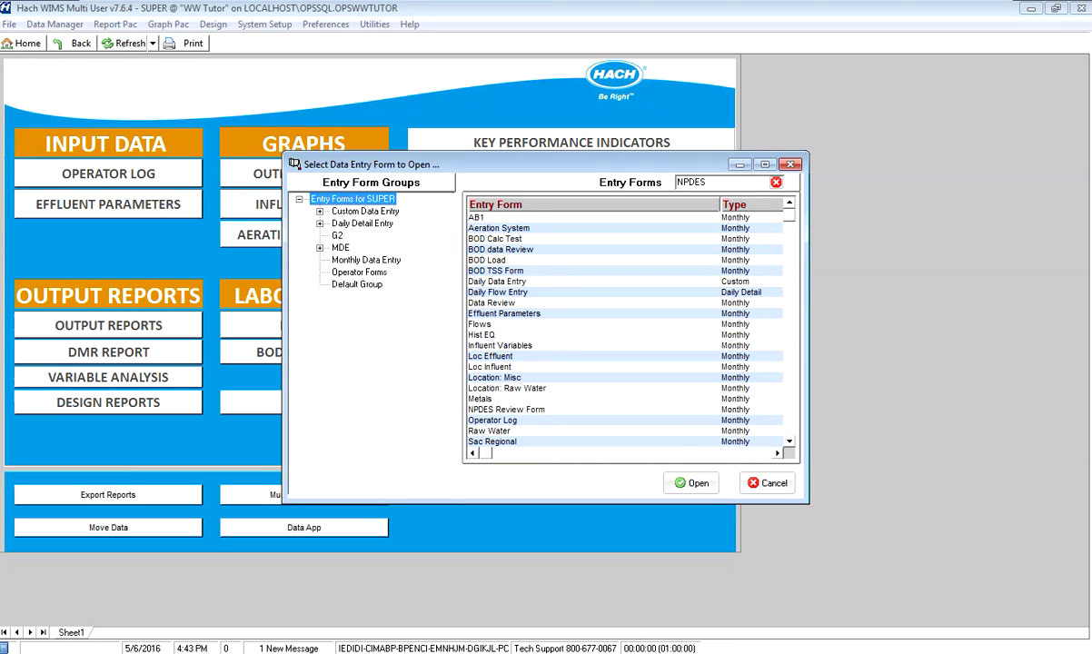
text(ES)
double_click(468, 216)
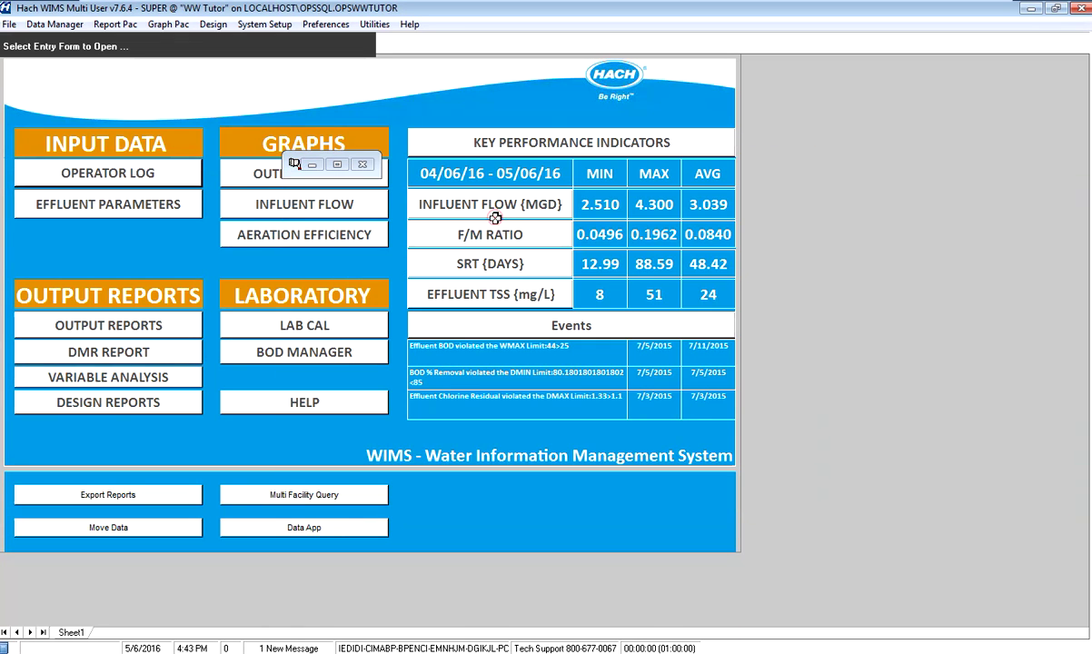